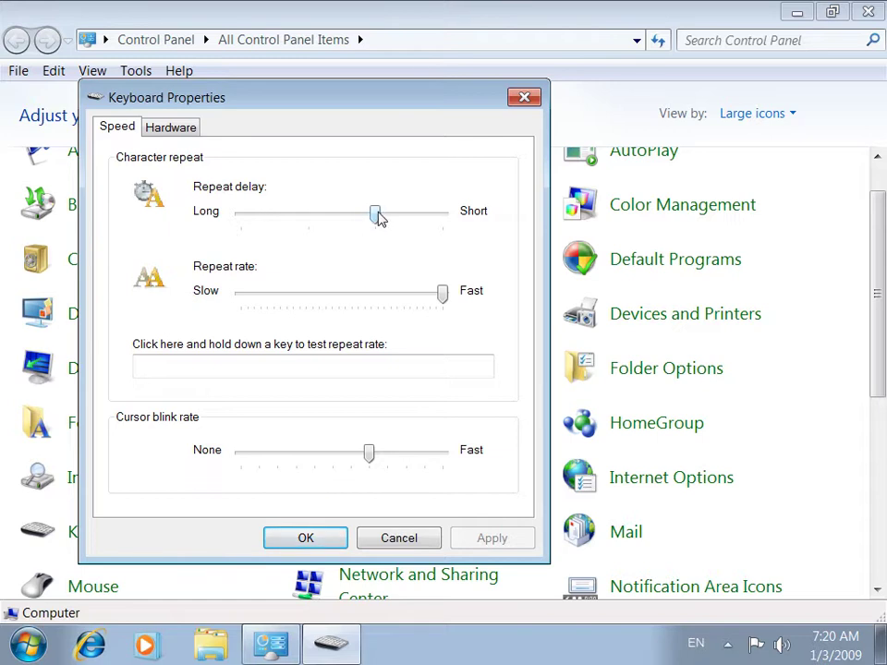
# Set the keyboard repeat delay to Long, apply it, and test it by holding w in the test field.
pyautogui.moveTo(375, 215); pyautogui.dragTo(241, 222)
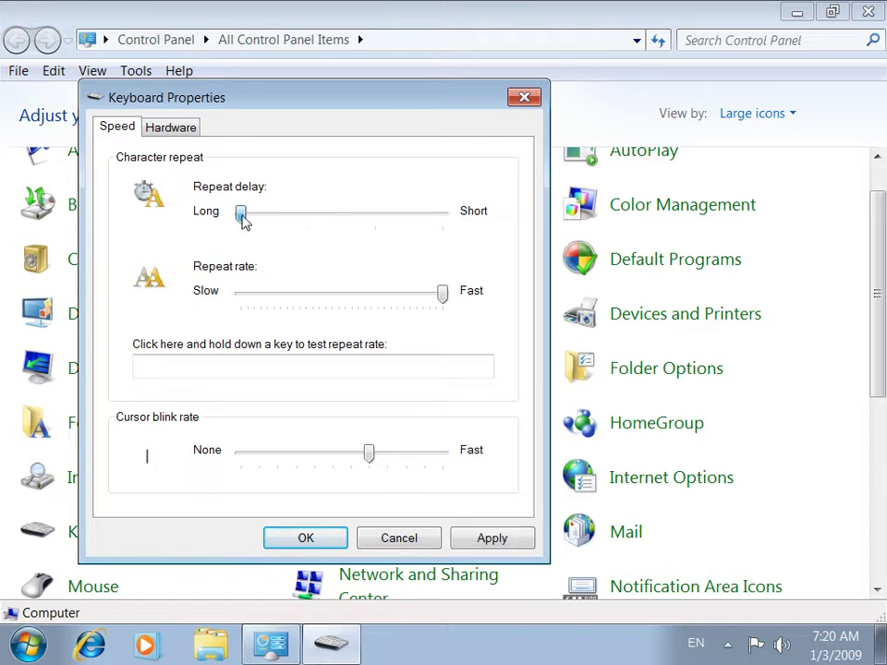
pyautogui.click(470, 538)
pyautogui.click(181, 364)
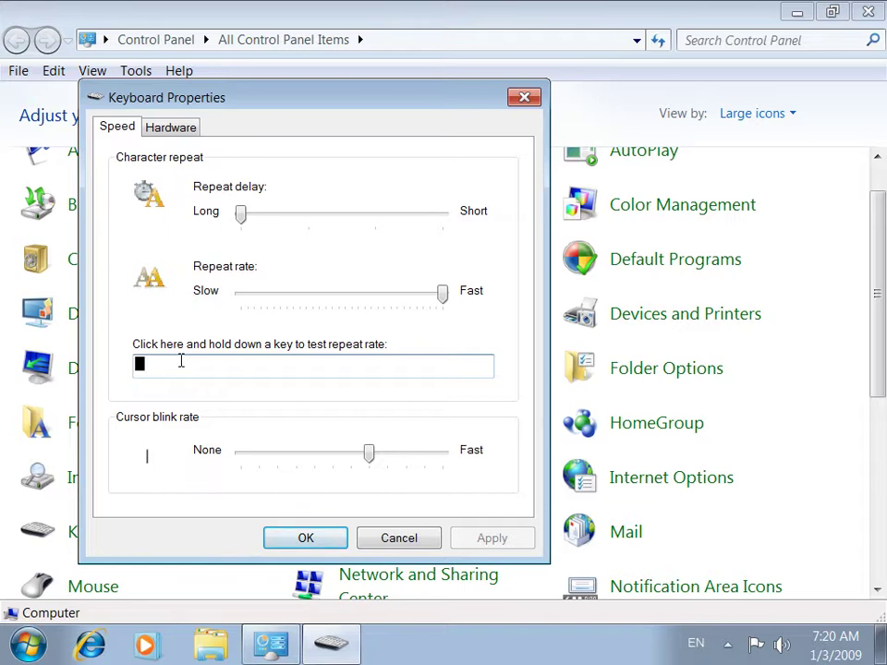
pyautogui.write('wwwwwwwwwwwwwwwwwwwwwwwwwwwwwwwwwwwww')
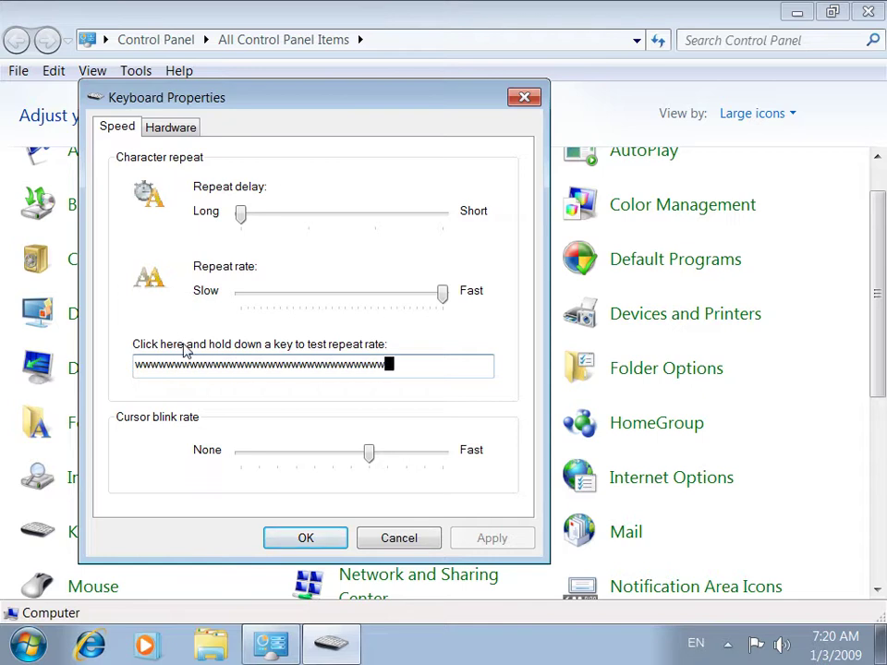
pyautogui.moveTo(409, 363); pyautogui.dragTo(90, 356)
pyautogui.press('BackSpace')
pyautogui.write('wwwwwwwwwwwwwwwwwwwwwwwwwwww')
# Set the repeat delay to Short and test it with a fresh run of held w characters.
pyautogui.moveTo(370, 213); pyautogui.dragTo(464, 220)
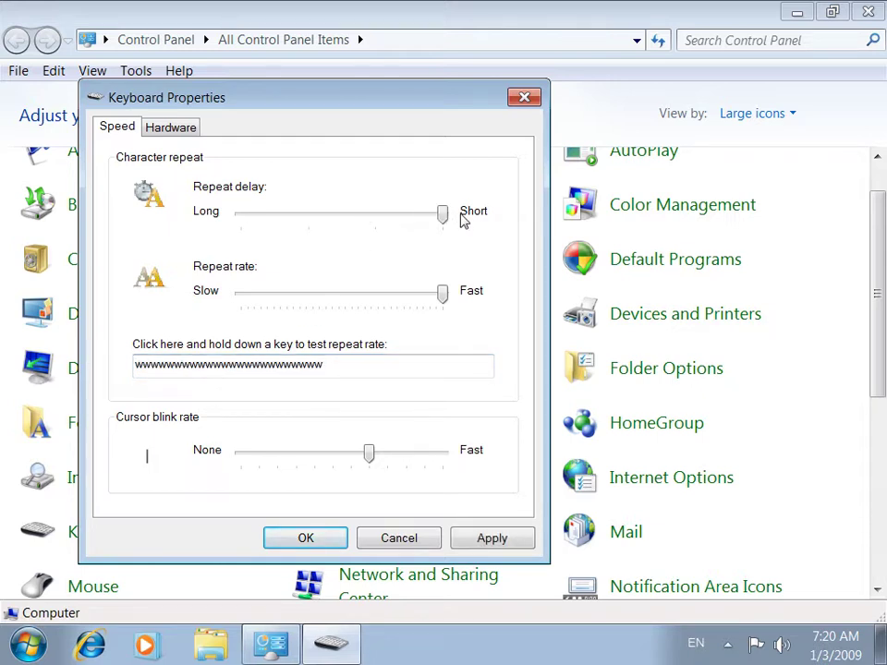
pyautogui.moveTo(361, 364); pyautogui.dragTo(117, 370)
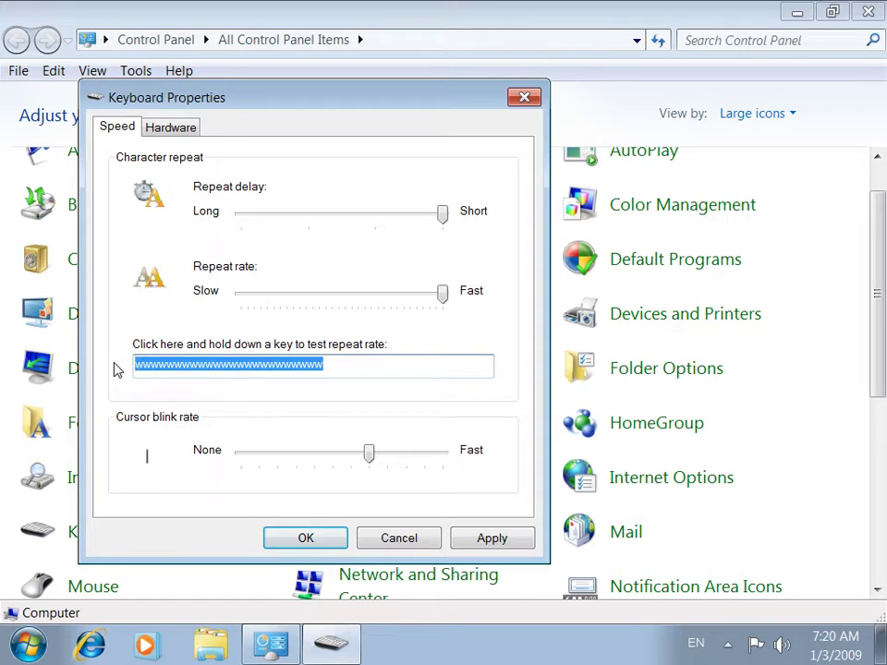
pyautogui.press('BackSpace')
pyautogui.write('wwwwwwwwwwwwwwwwwwwwwwwwwwwwwwwwwwwwwwwwwww')
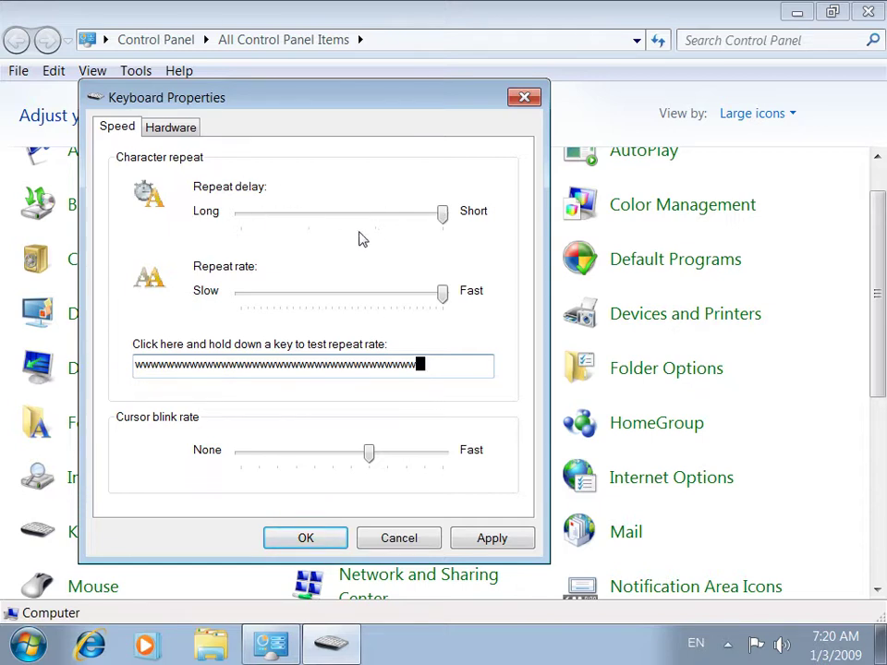
# Return the repeat delay to Long, apply it, and replace the test text with held w characters.
pyautogui.moveTo(443, 214); pyautogui.dragTo(255, 219)
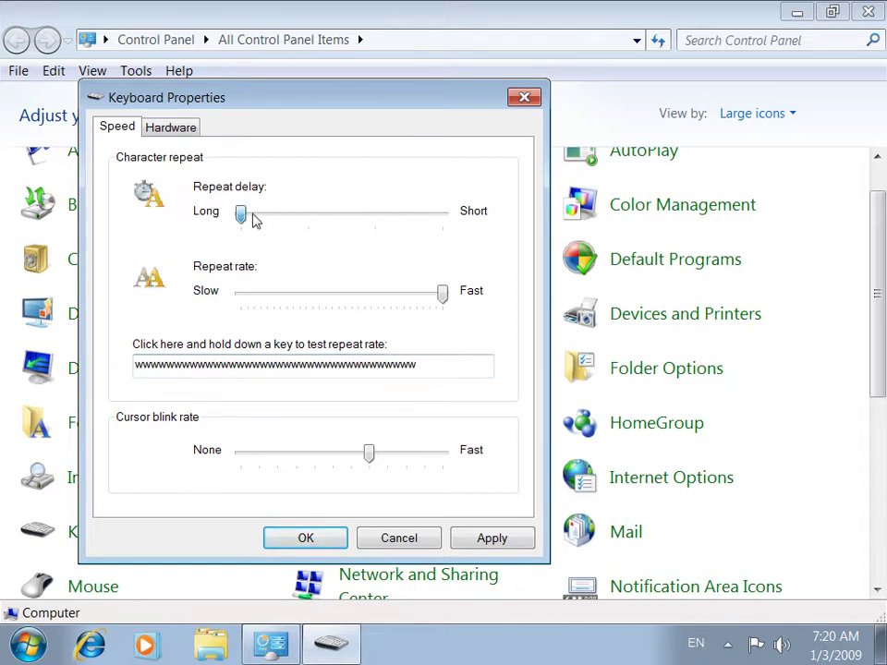
pyautogui.click(467, 539)
pyautogui.moveTo(426, 364); pyautogui.dragTo(4, 258)
pyautogui.press('BackSpace')
pyautogui.write('w')
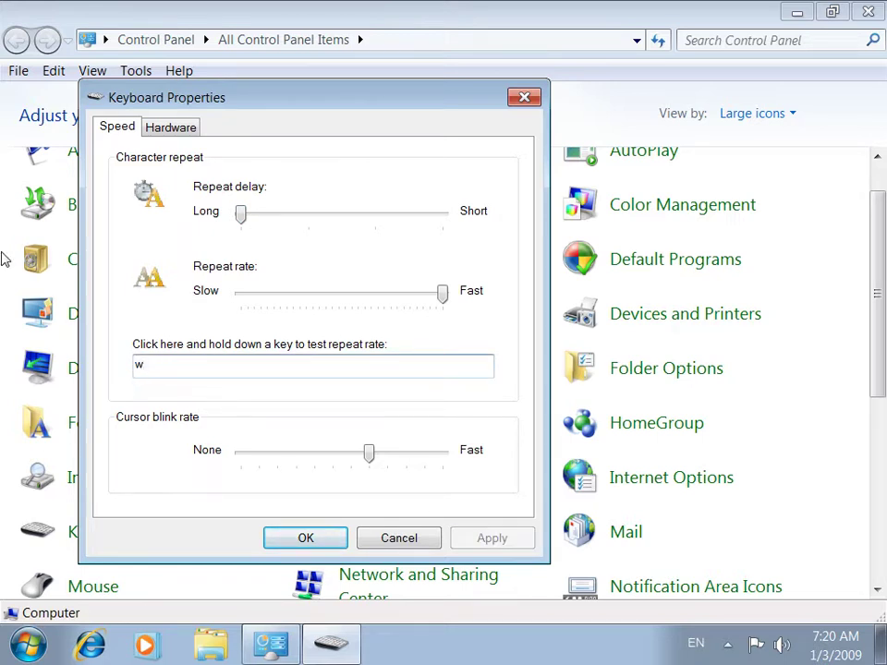
pyautogui.write('wwwwwwwwwwwwwwwwwwwwwwwwwwwwwwww')
# Set the repeat delay one notch below Short, apply it, and repeat the held w test.
pyautogui.click(369, 222)
pyautogui.click(369, 222)
pyautogui.click(500, 543)
pyautogui.moveTo(398, 370); pyautogui.dragTo(139, 364)
pyautogui.write('wwwwwwwwwwwwwwwwwwwwwwwwwwwwwwwwwwwwwwww')
# Lower the character repeat rate close to Slow and test it with held w characters.
pyautogui.moveTo(443, 294); pyautogui.dragTo(267, 293)
pyautogui.moveTo(395, 366); pyautogui.dragTo(11, 308)
pyautogui.write('wwwwwwwwwwww')
# Raise the repeat rate to three notches below Fast, testing with held w characters, and apply it.
pyautogui.click(338, 303)
pyautogui.click(363, 307)
pyautogui.click(362, 307)
pyautogui.moveTo(363, 360); pyautogui.dragTo(3, 329)
pyautogui.write('wwwwwwwwwwwwwwwwwwwwwwwwwwwwwwwww')
pyautogui.click(410, 296)
pyautogui.click(511, 538)
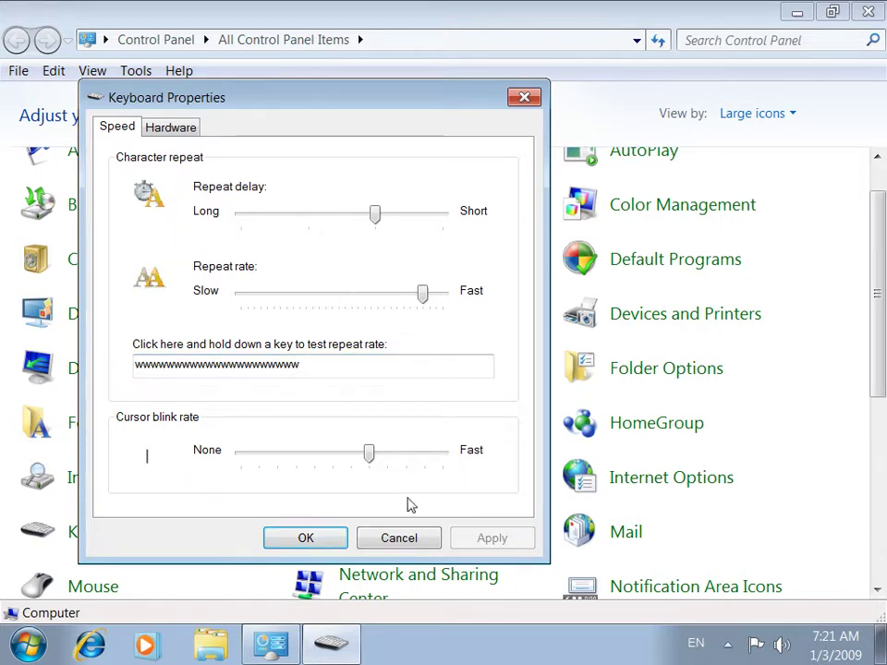
# Try the cursor blink rate at Fast in the test field, and apply a rate three notches below Fast.
pyautogui.click(330, 367)
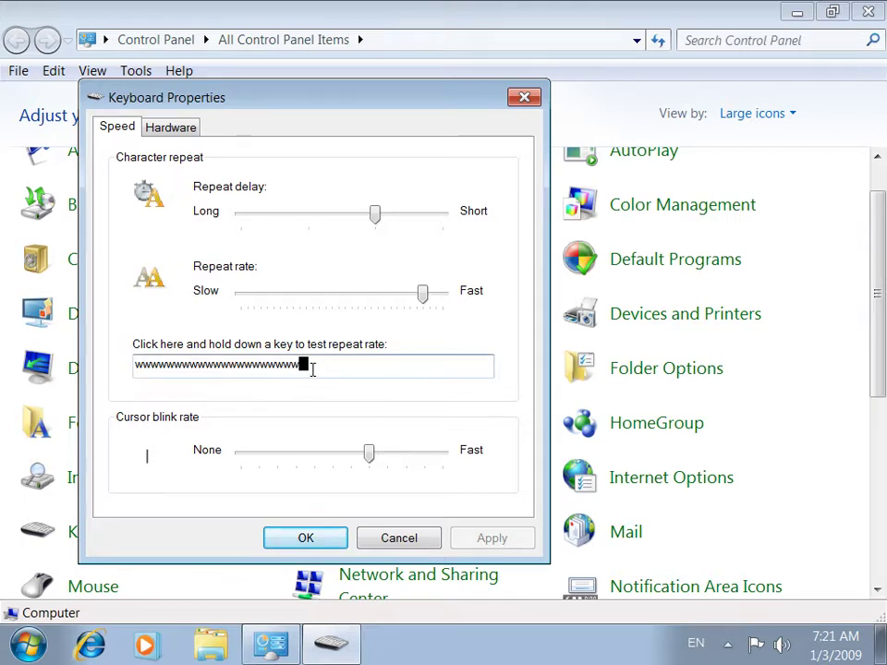
pyautogui.moveTo(366, 454); pyautogui.dragTo(446, 452)
pyautogui.click(469, 536)
pyautogui.click(364, 365)
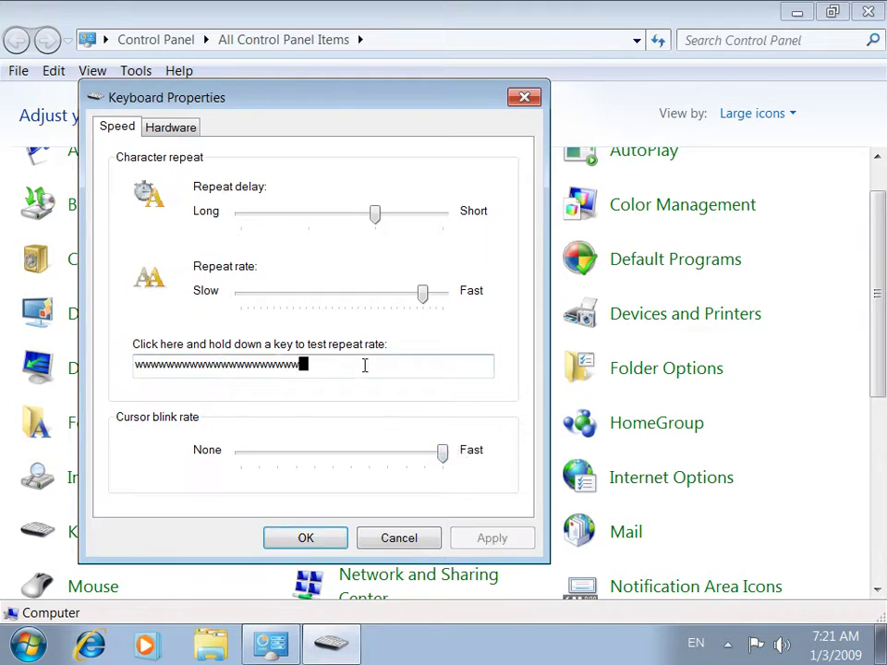
pyautogui.moveTo(443, 454); pyautogui.dragTo(377, 458)
pyautogui.click(468, 536)
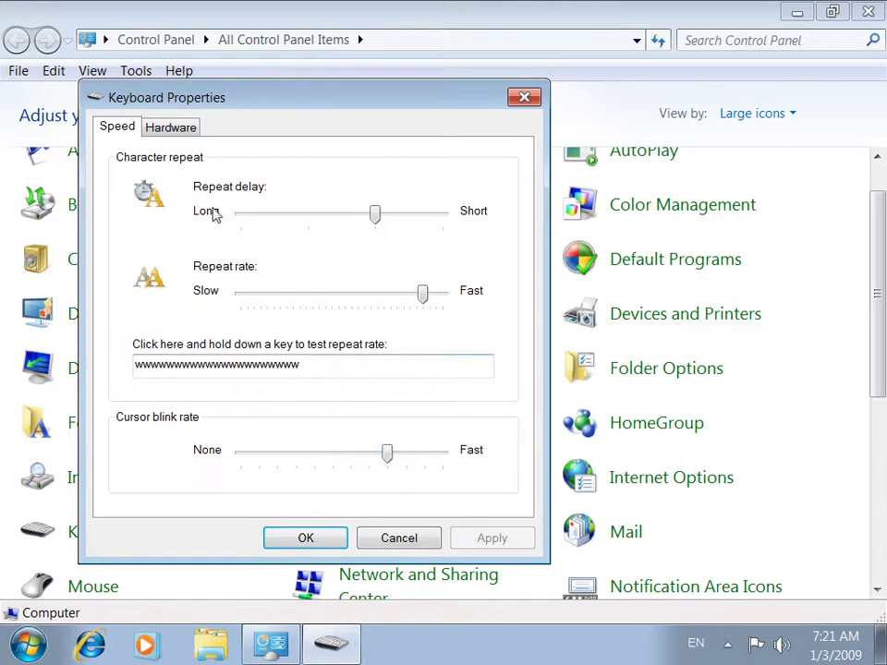
# Check the HID keyboard's device status and view its driver file details.
pyautogui.click(190, 134)
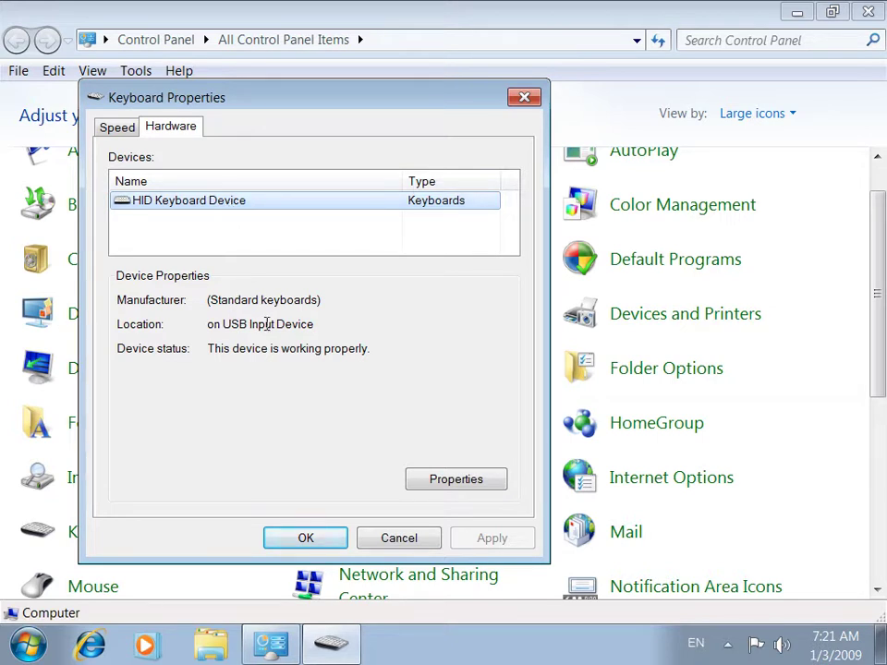
pyautogui.moveTo(234, 348); pyautogui.dragTo(350, 353)
pyautogui.click(442, 487)
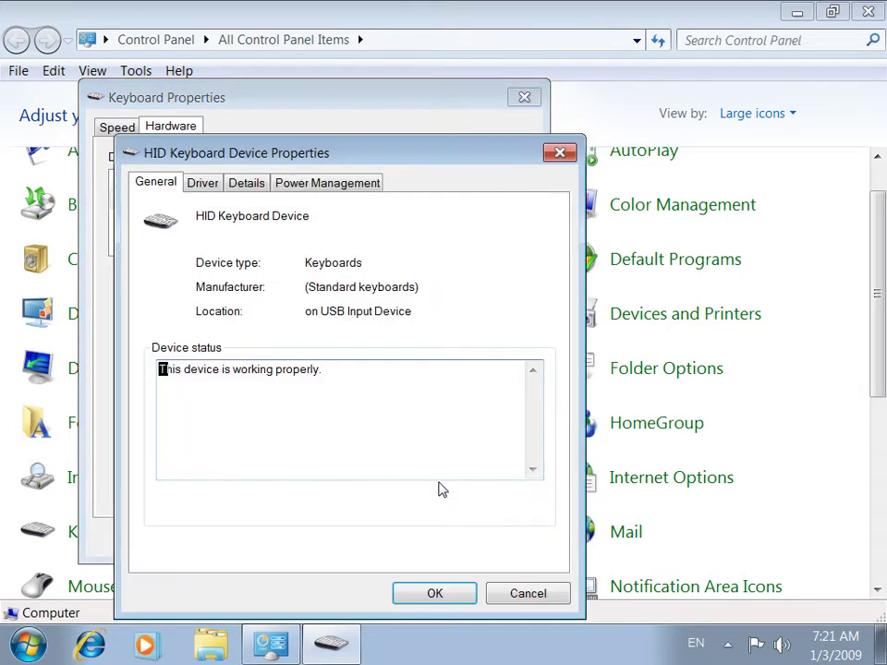
pyautogui.click(215, 188)
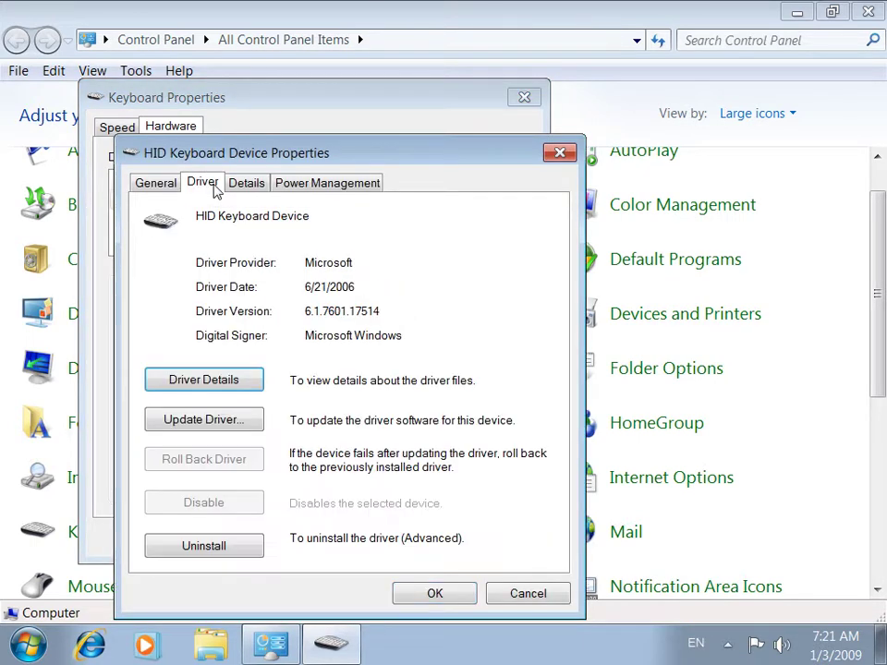
pyautogui.click(233, 377)
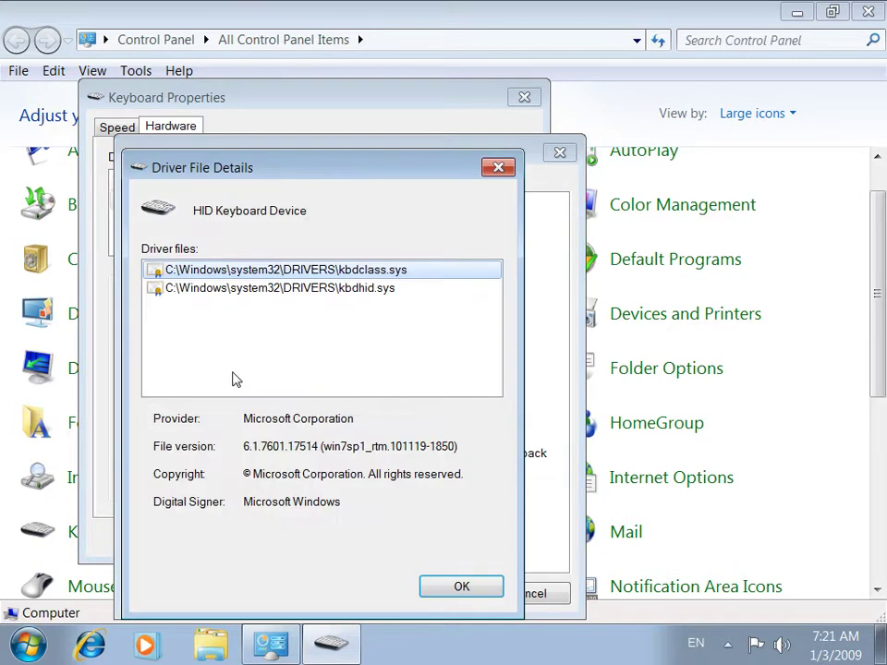
pyautogui.press('Return')
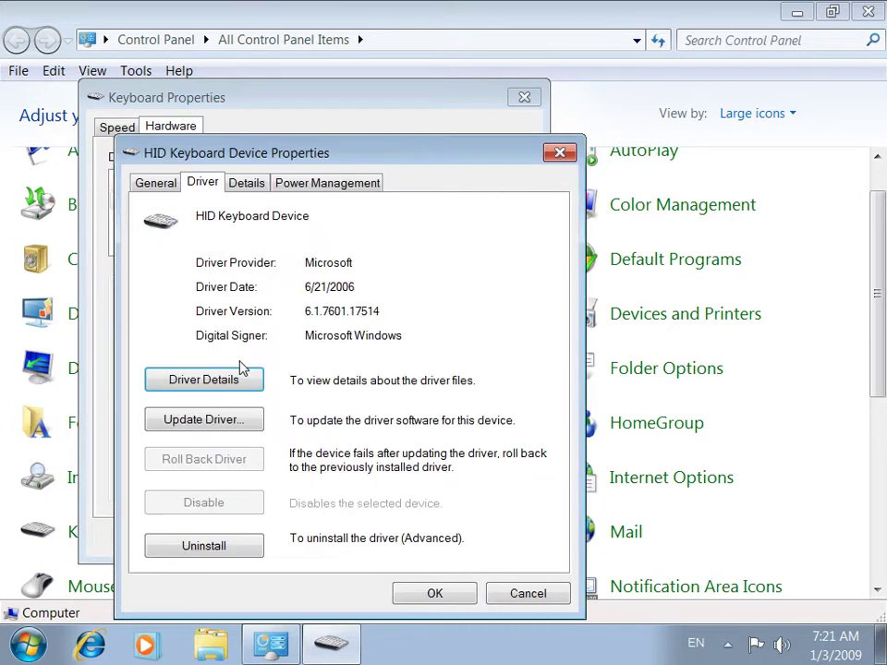
# View the keyboard's device description and close the keyboard settings.
pyautogui.click(250, 184)
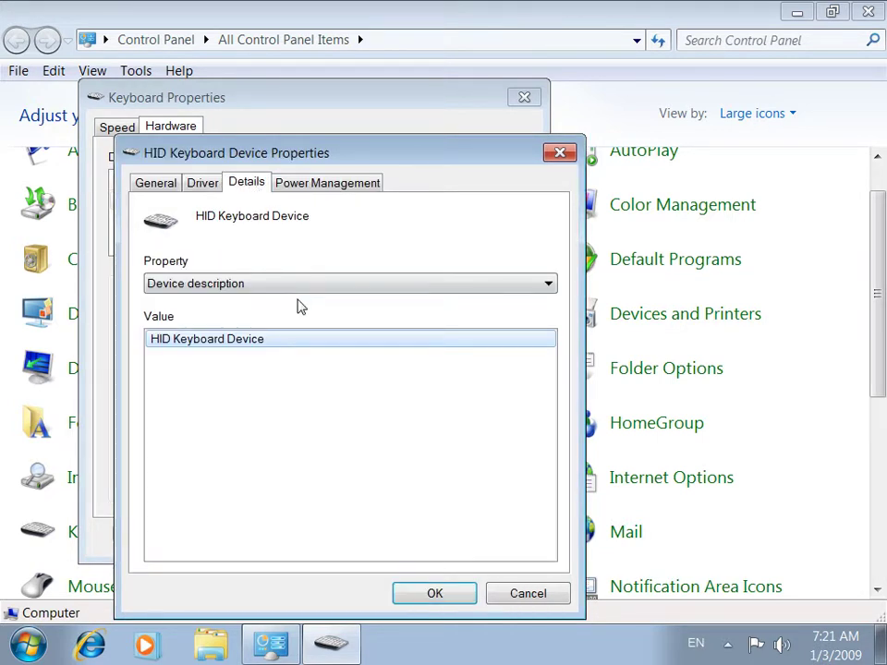
pyautogui.press('Escape')
pyautogui.click(317, 538)
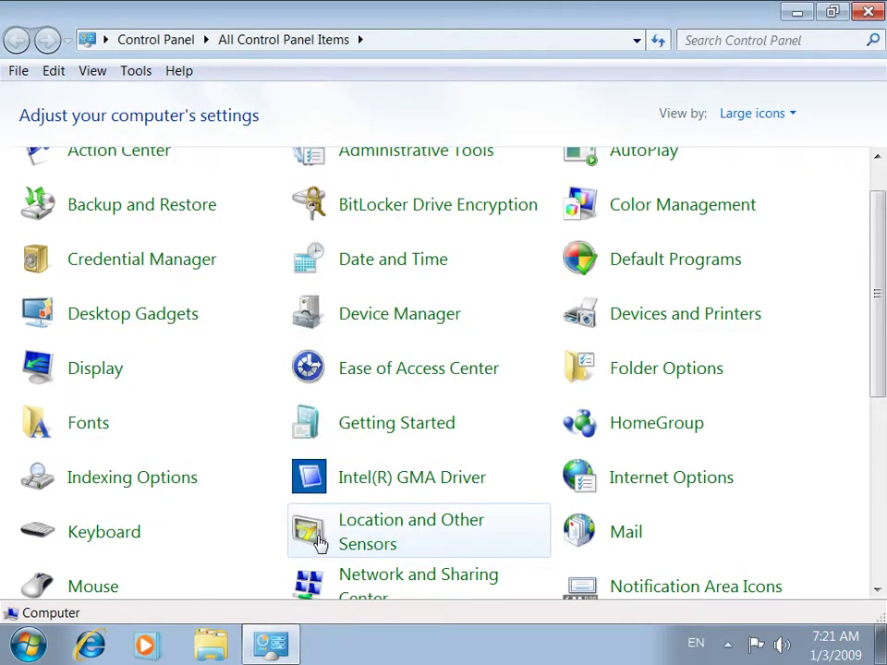
# Open the mouse settings and apply the switch of primary and secondary buttons.
pyautogui.scroll(-2, 200, 555)
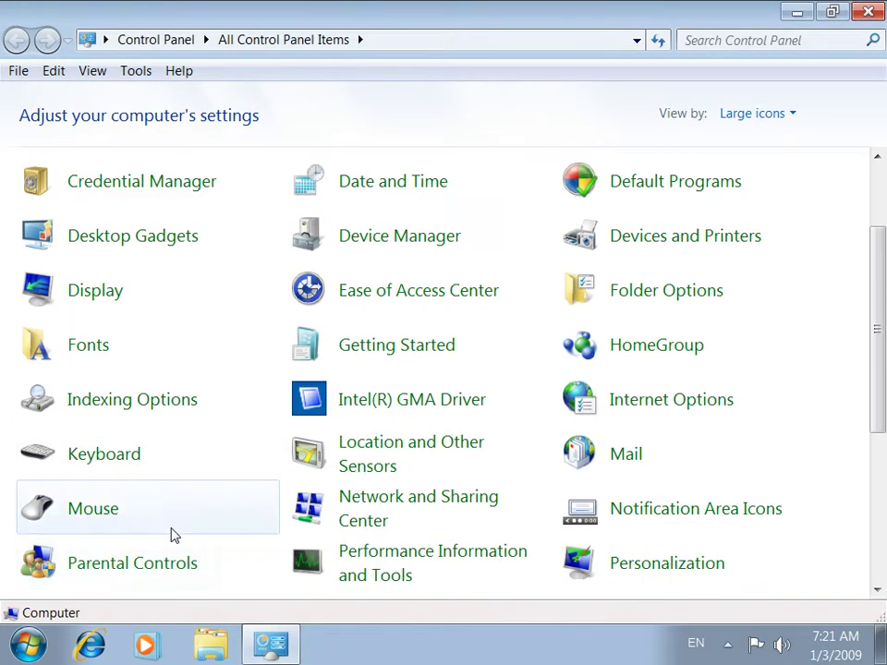
pyautogui.click(96, 503)
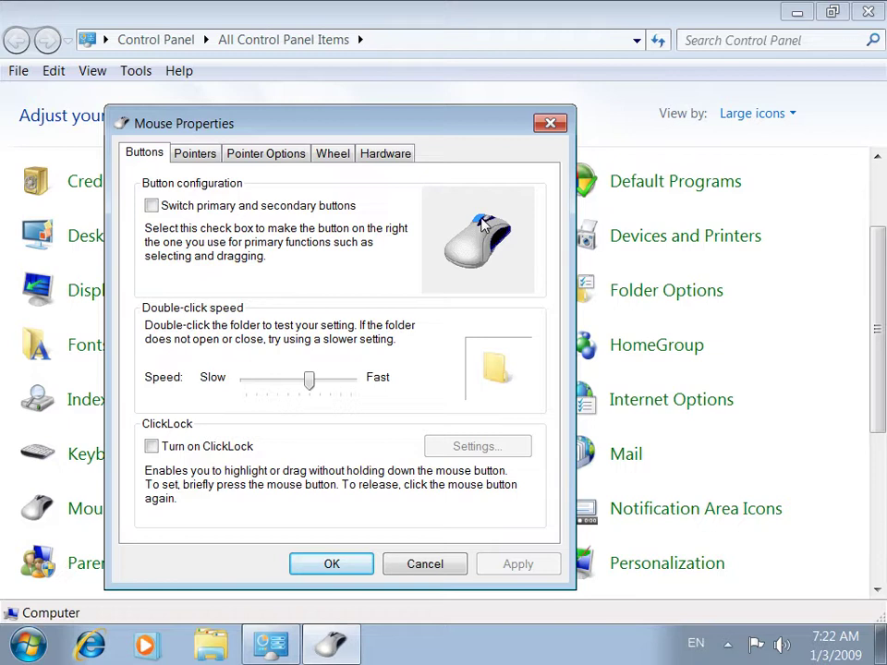
pyautogui.click(215, 209)
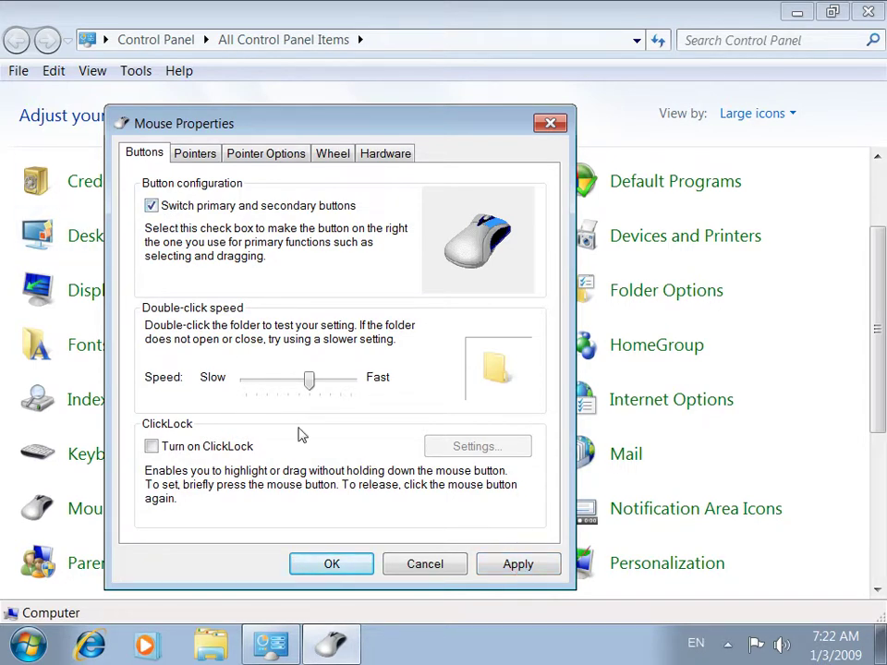
pyautogui.click(518, 573)
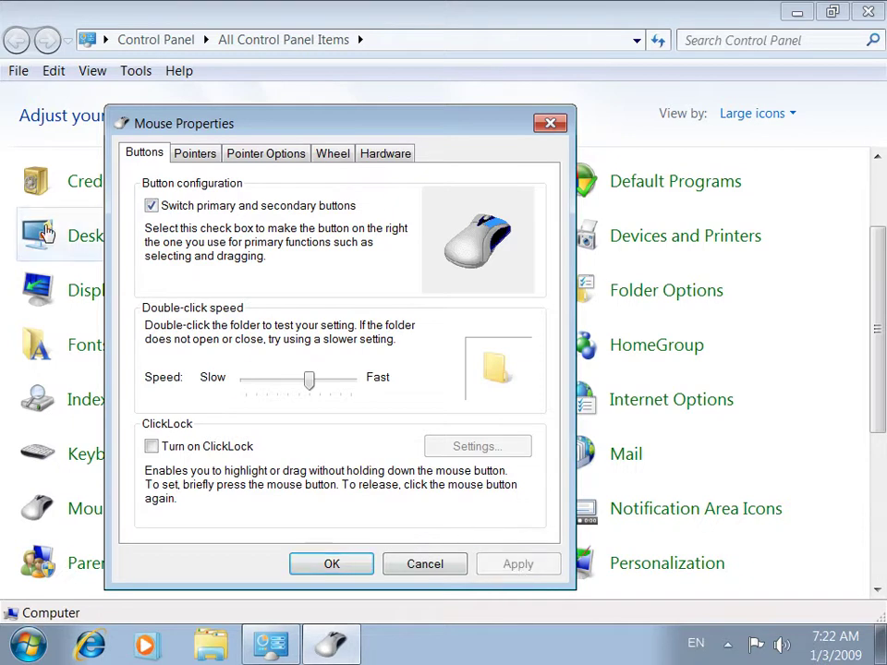
# Turn off the switch of primary and secondary buttons and apply the change.
pyautogui.click(172, 213)
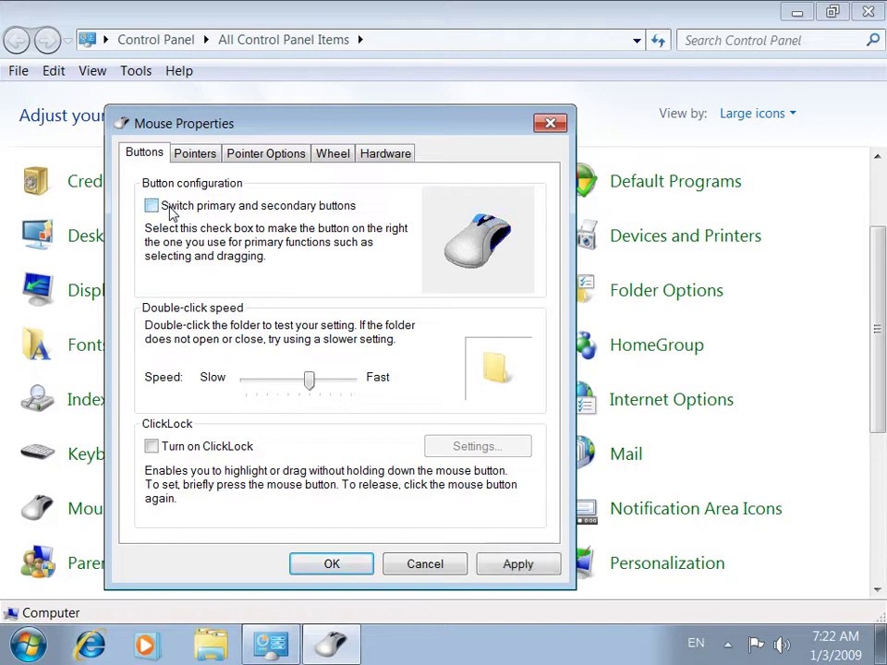
pyautogui.click(509, 569)
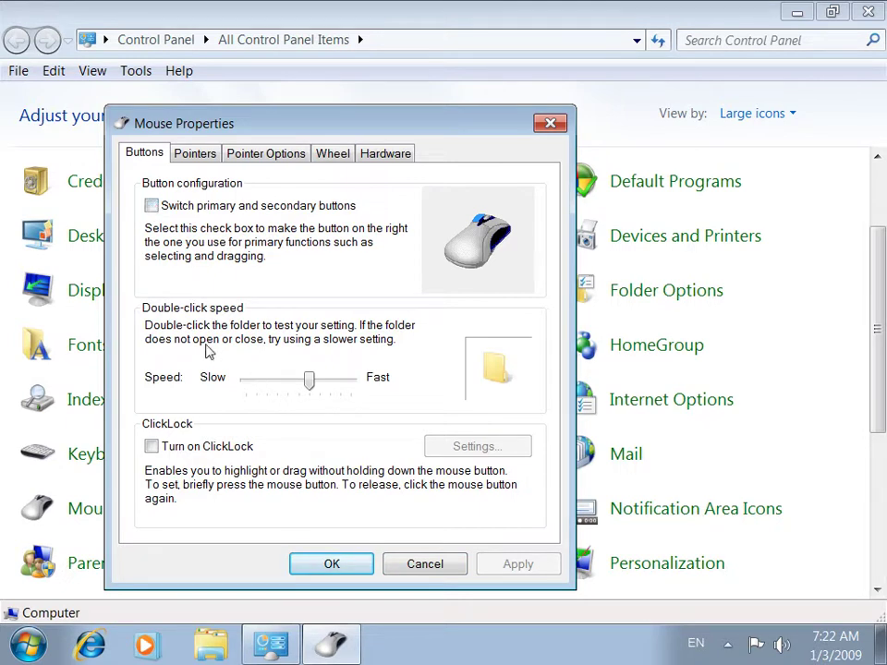
# Apply the slowest double-click speed and close the mouse settings and the Control Panel.
pyautogui.moveTo(307, 382); pyautogui.dragTo(227, 390)
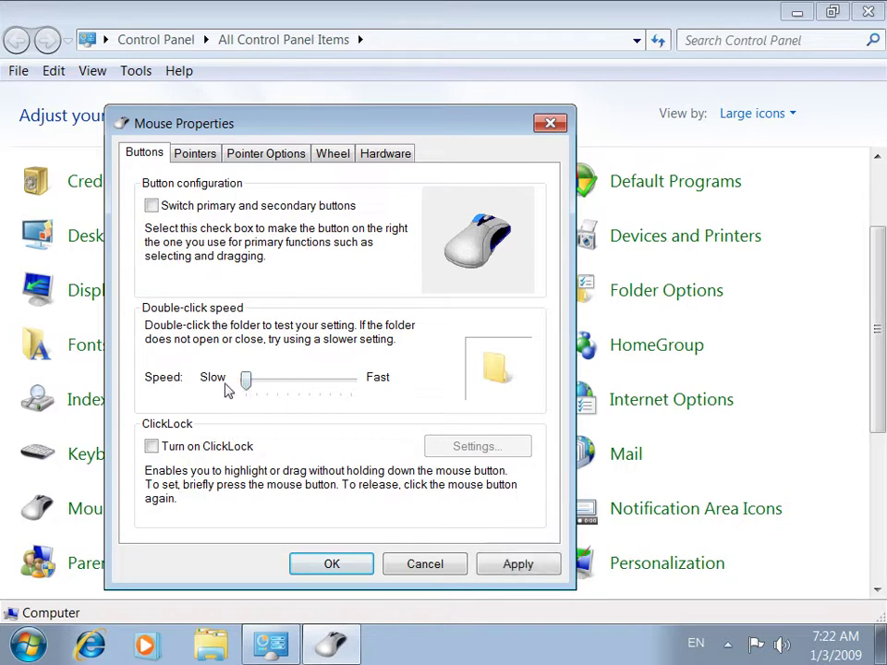
pyautogui.click(509, 562)
pyautogui.click(345, 567)
pyautogui.hotkey('alt', 'F4')
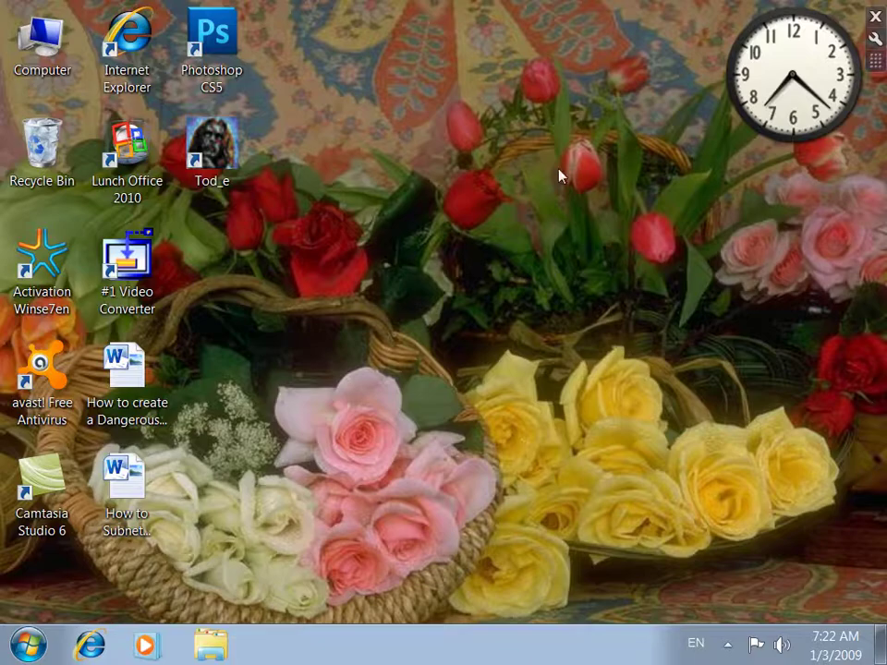
# Refresh the desktop and test the double-click speed by opening and closing the Computer folder.
pyautogui.rightClick(484, 145)
pyautogui.click(523, 198)
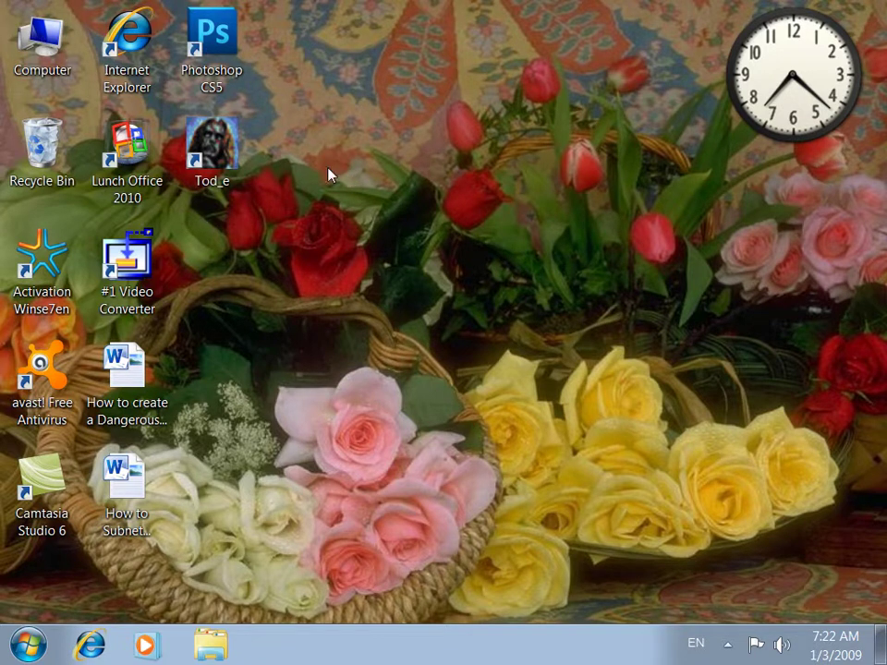
pyautogui.doubleClick(76, 63)
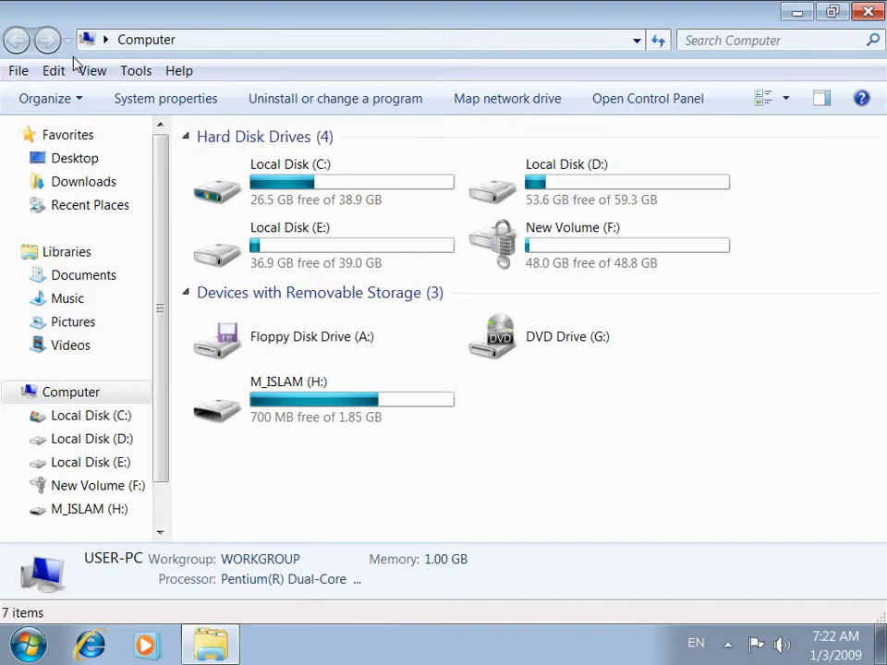
pyautogui.click(869, 11)
# Reopen the mouse settings from the Control Panel and apply the fastest double-click speed.
pyautogui.press('super')
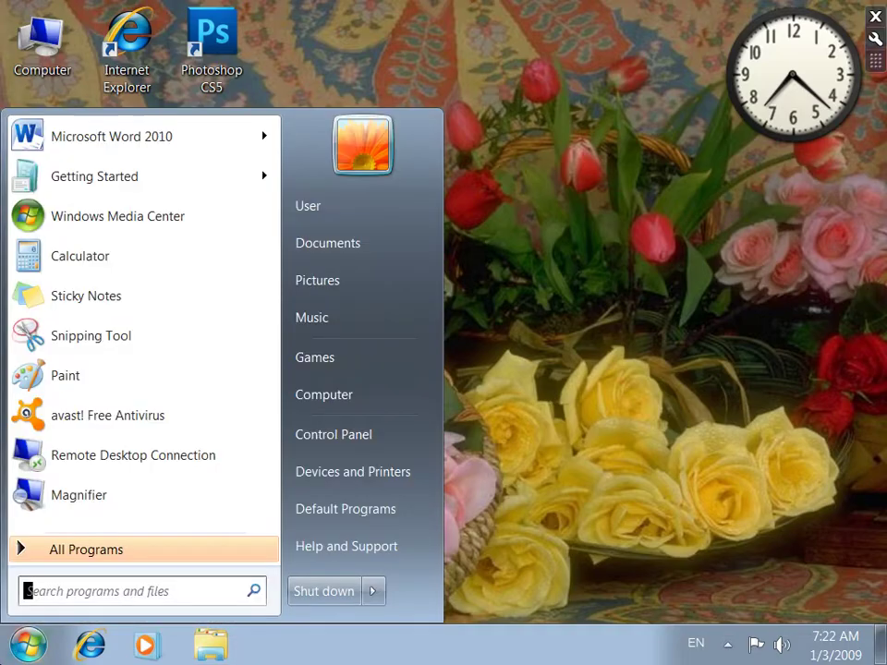
pyautogui.click(341, 432)
pyautogui.scroll(-1, 94, 582)
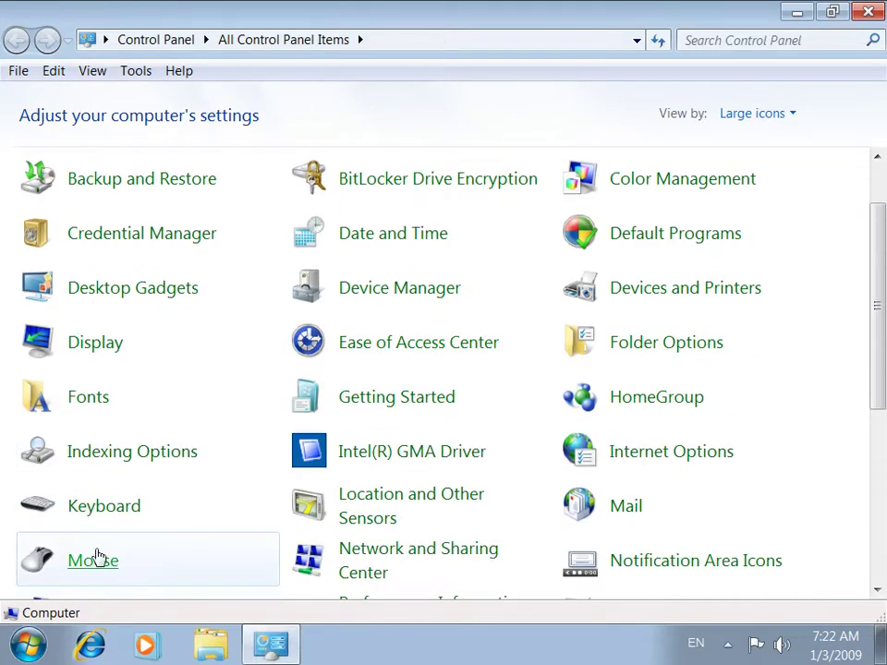
pyautogui.click(93, 564)
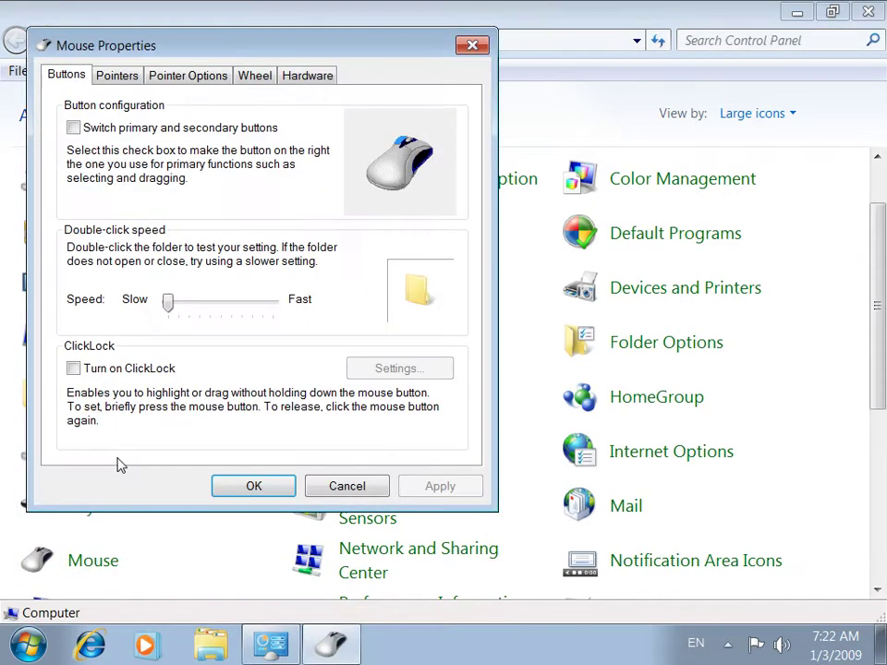
pyautogui.moveTo(190, 314); pyautogui.dragTo(278, 301)
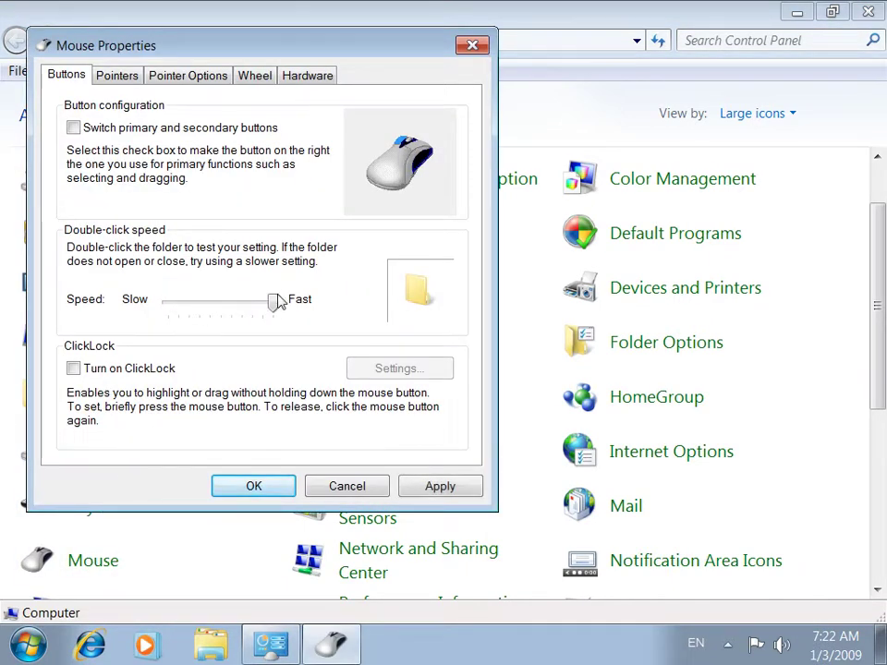
pyautogui.click(441, 493)
pyautogui.click(247, 488)
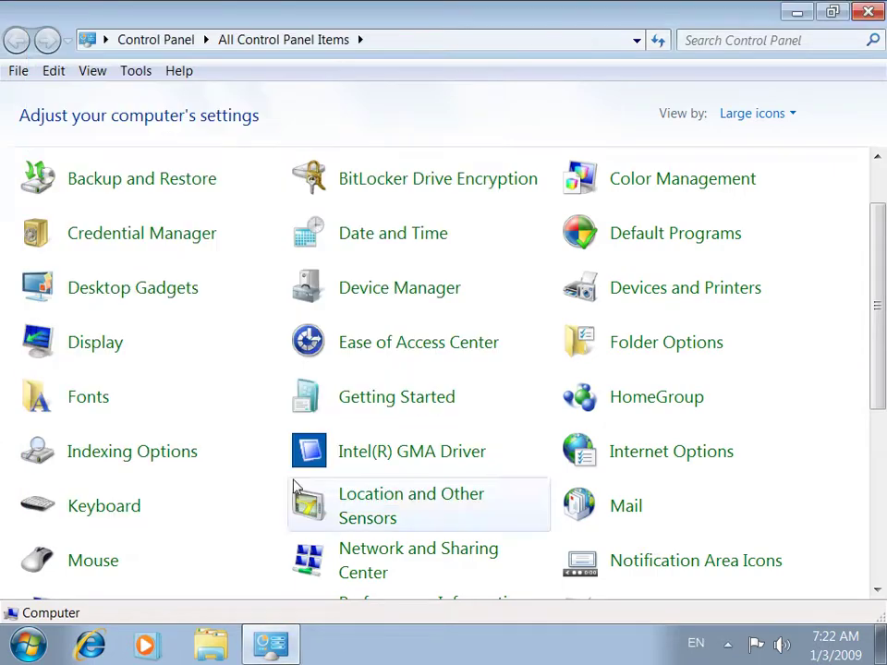
# Close the Control Panel, refresh the desktop and test the fastest double-click speed on the Computer icon.
pyautogui.click(869, 11)
pyautogui.rightClick(545, 153)
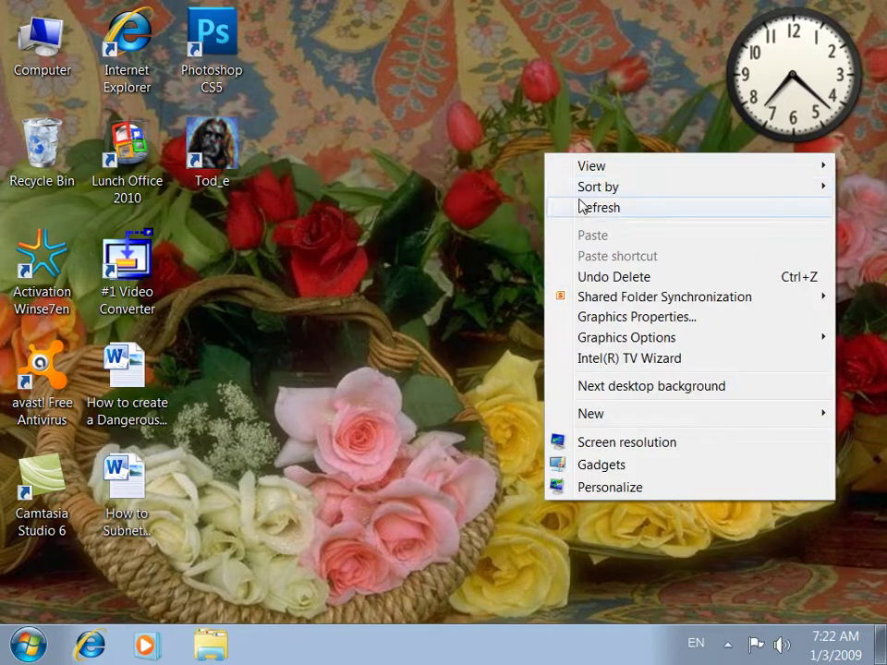
pyautogui.click(578, 199)
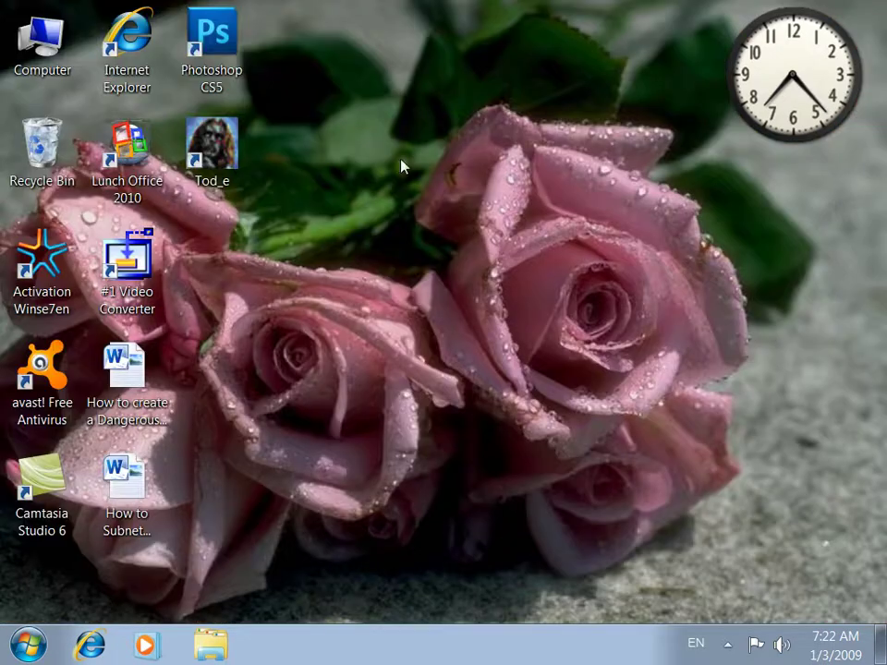
pyautogui.click(51, 67)
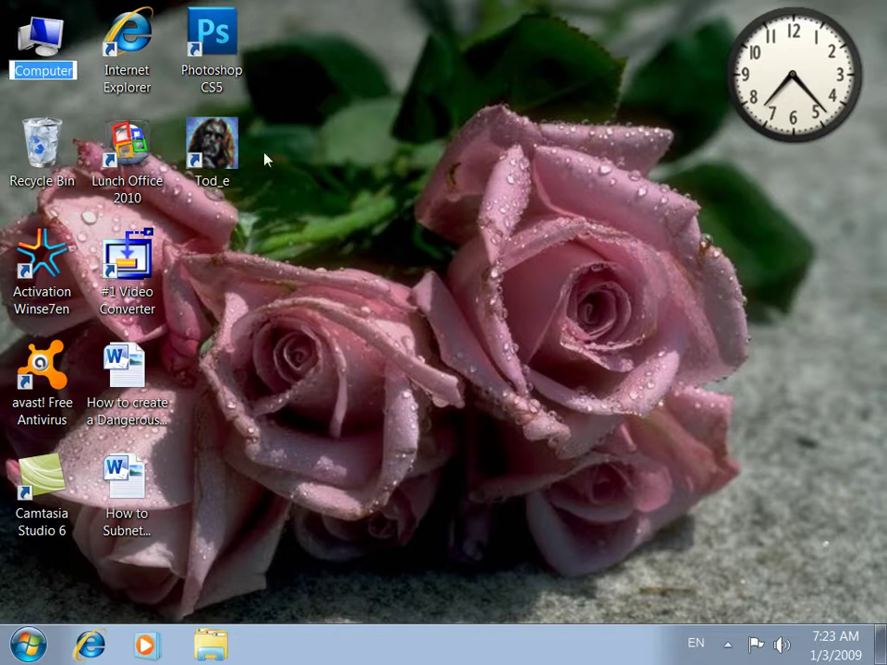
pyautogui.doubleClick(79, 42)
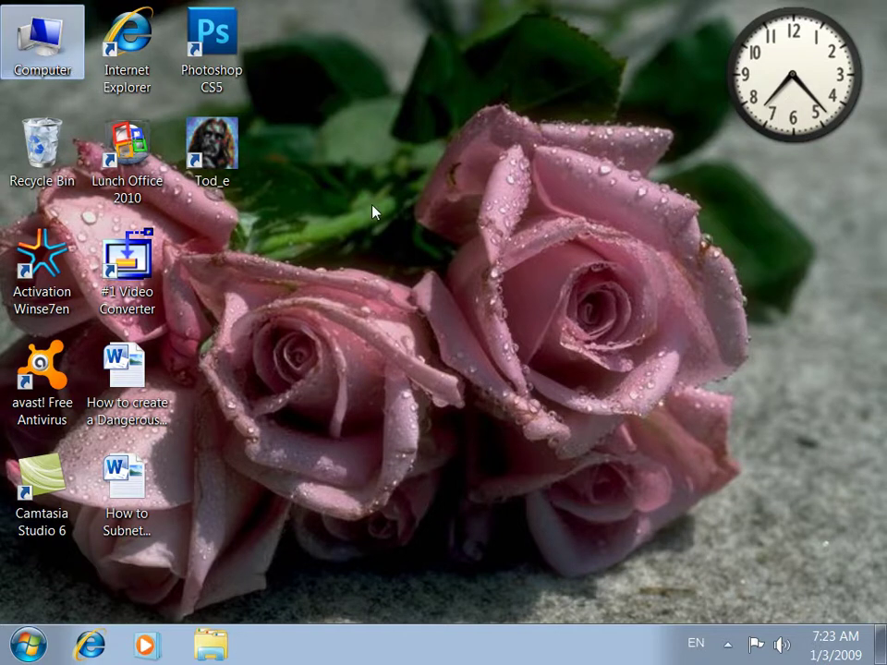
pyautogui.click(57, 70)
# Apply the slowest double-click speed in the mouse settings again, and close the mouse settings and the Control Panel.
pyautogui.click(16, 657)
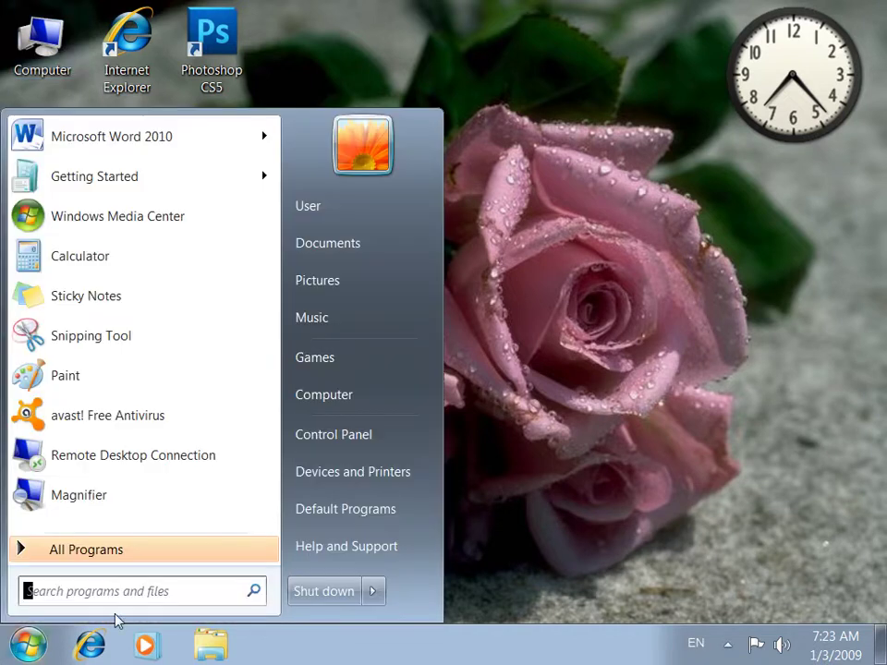
pyautogui.click(329, 440)
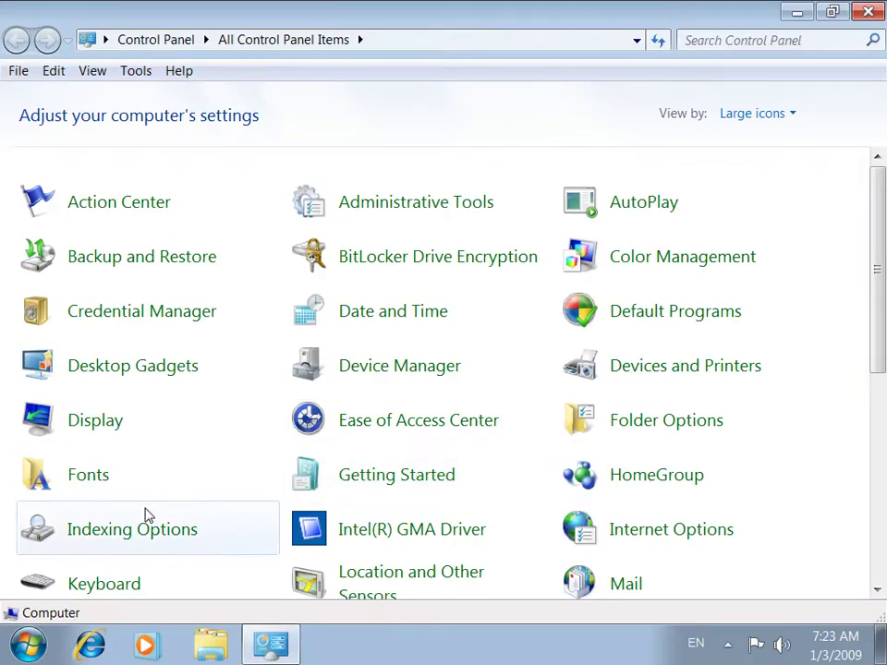
pyautogui.scroll(-1, 127, 588)
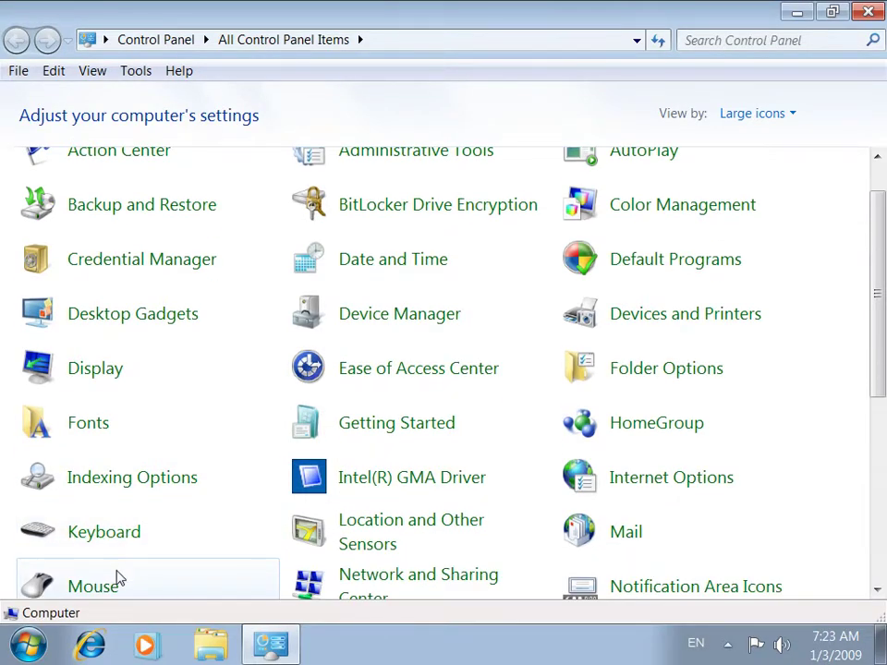
pyautogui.click(118, 580)
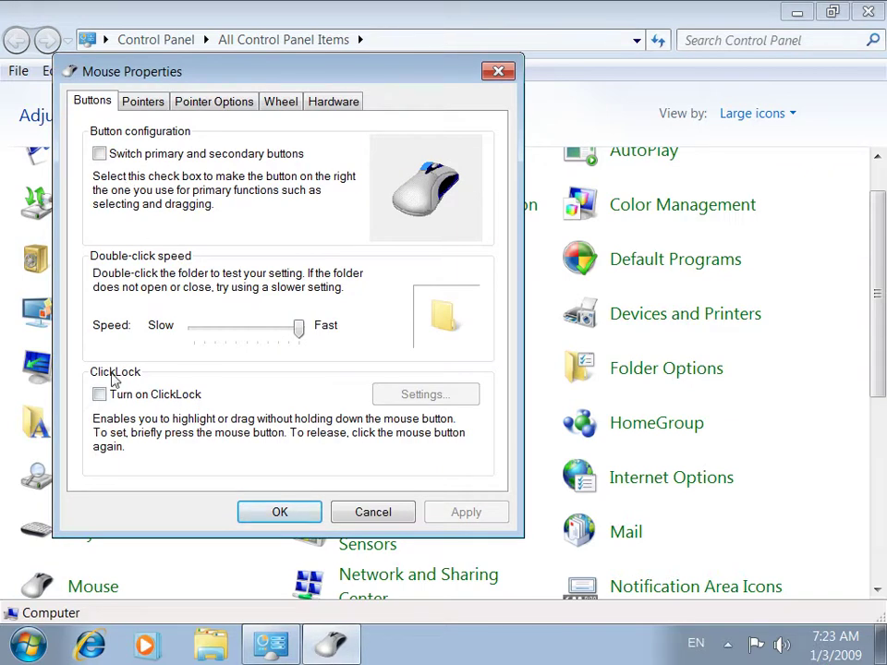
pyautogui.moveTo(216, 337); pyautogui.dragTo(186, 347)
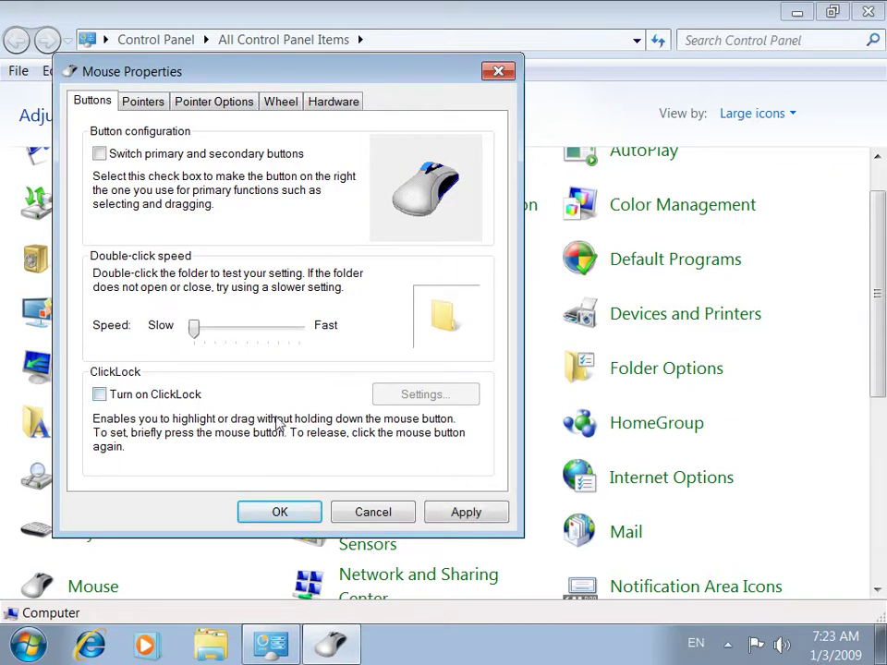
pyautogui.click(458, 511)
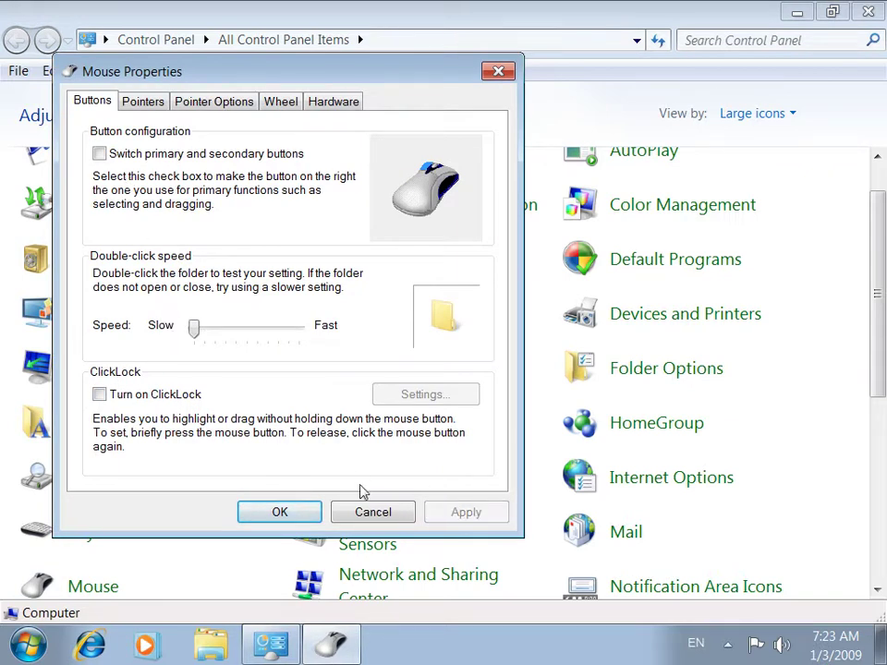
pyautogui.click(303, 519)
pyautogui.click(869, 12)
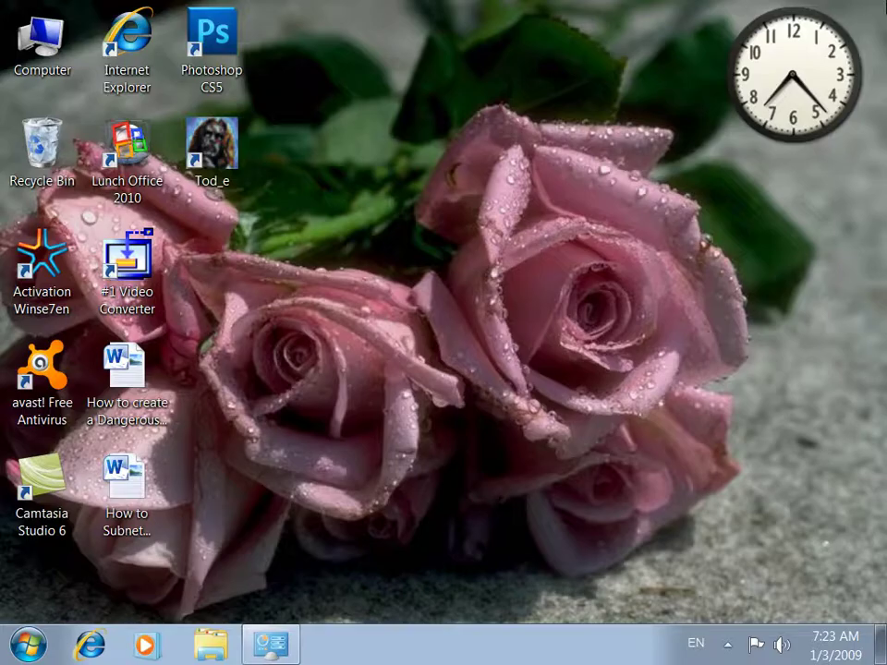
# Test the slow double-click speed by opening the Computer folder from the desktop and closing it.
pyautogui.click(67, 72)
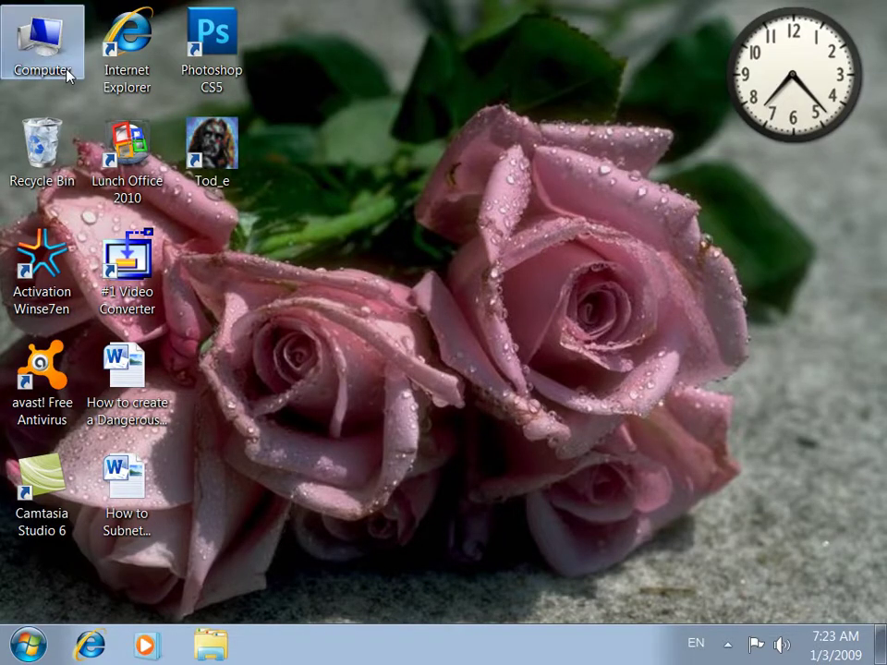
pyautogui.doubleClick(67, 72)
pyautogui.click(881, 11)
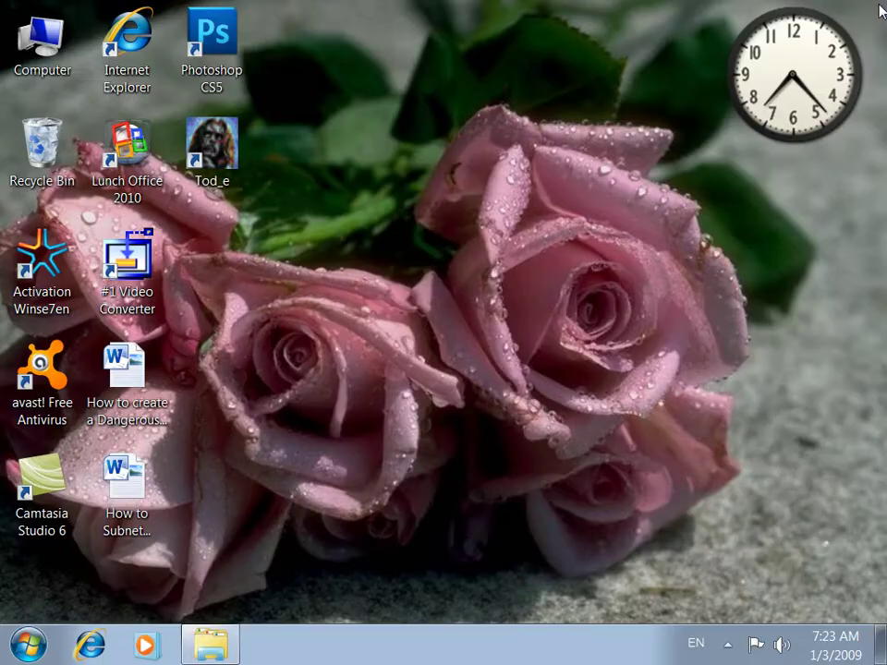
# Reopen the mouse settings from the Control Panel, turn on ClickLock and set its hold time to the shortest.
pyautogui.press('super')
pyautogui.click(374, 447)
pyautogui.scroll(-1, 323, 453)
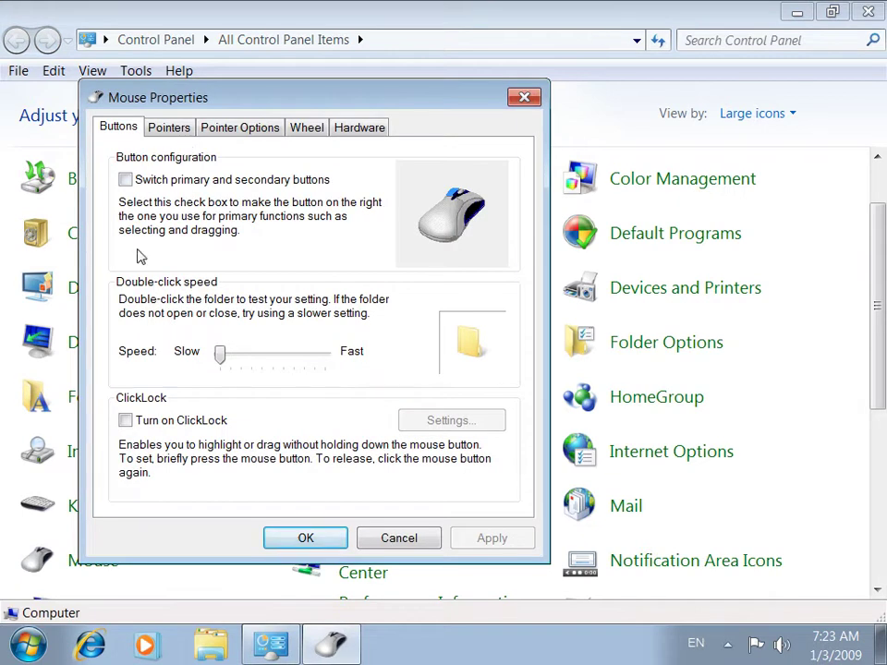
pyautogui.click(150, 426)
pyautogui.click(447, 422)
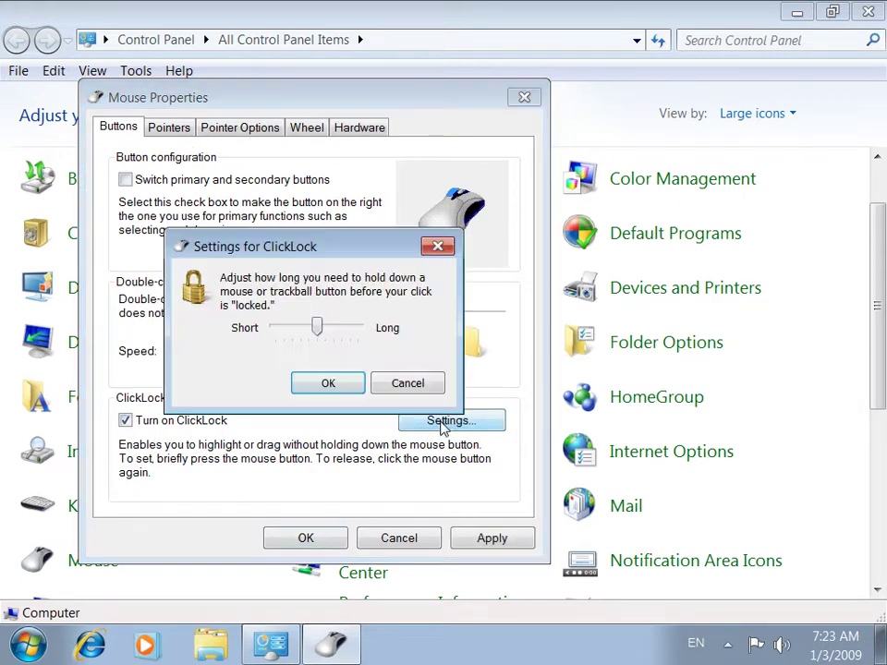
pyautogui.moveTo(317, 327); pyautogui.dragTo(277, 329)
pyautogui.click(334, 384)
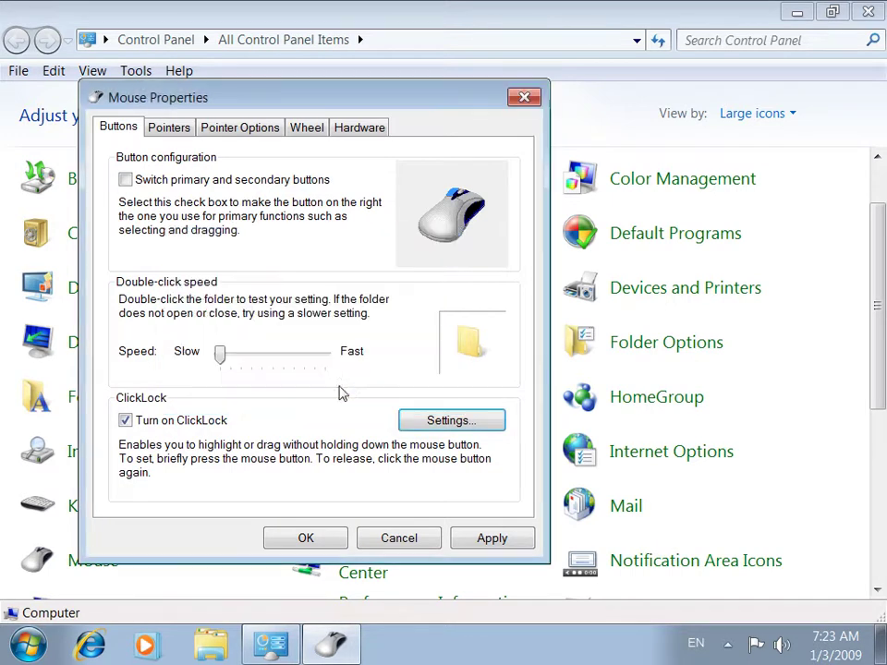
# Apply the ClickLock settings, close the open windows and move the Computer icon to the free area beside the other desktop icons.
pyautogui.click(476, 537)
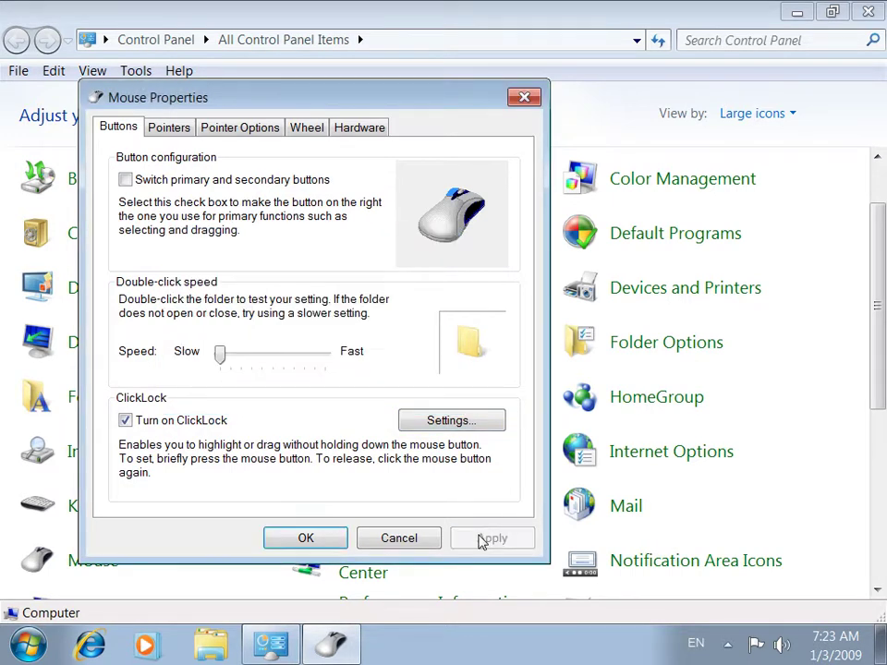
pyautogui.click(305, 536)
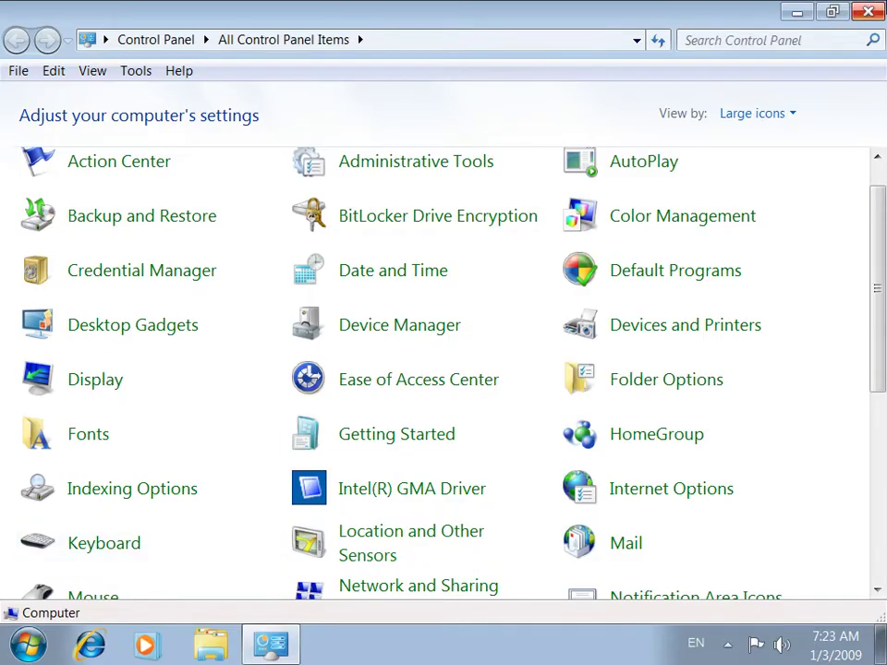
pyautogui.click(869, 11)
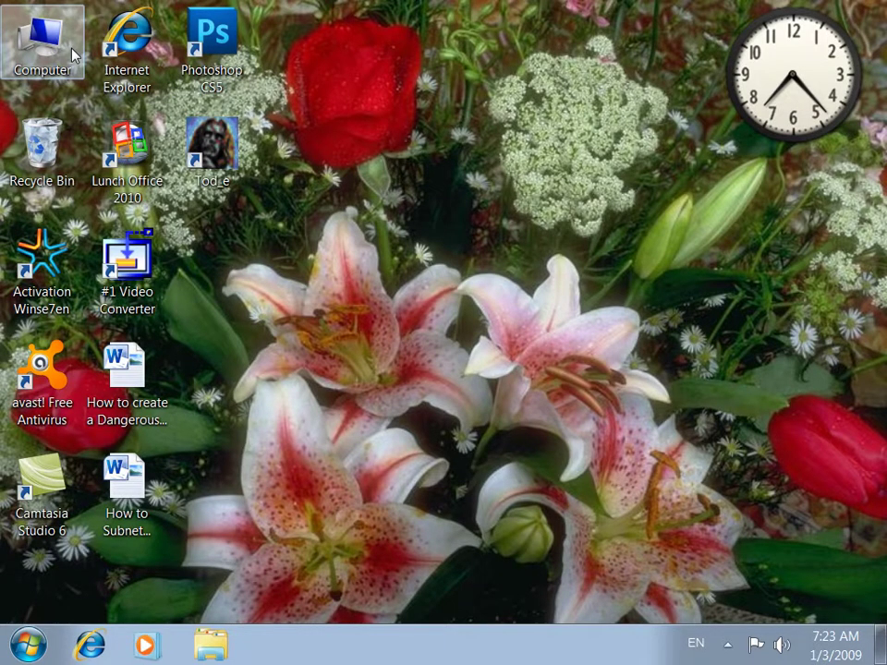
pyautogui.moveTo(73, 53); pyautogui.dragTo(349, 457)
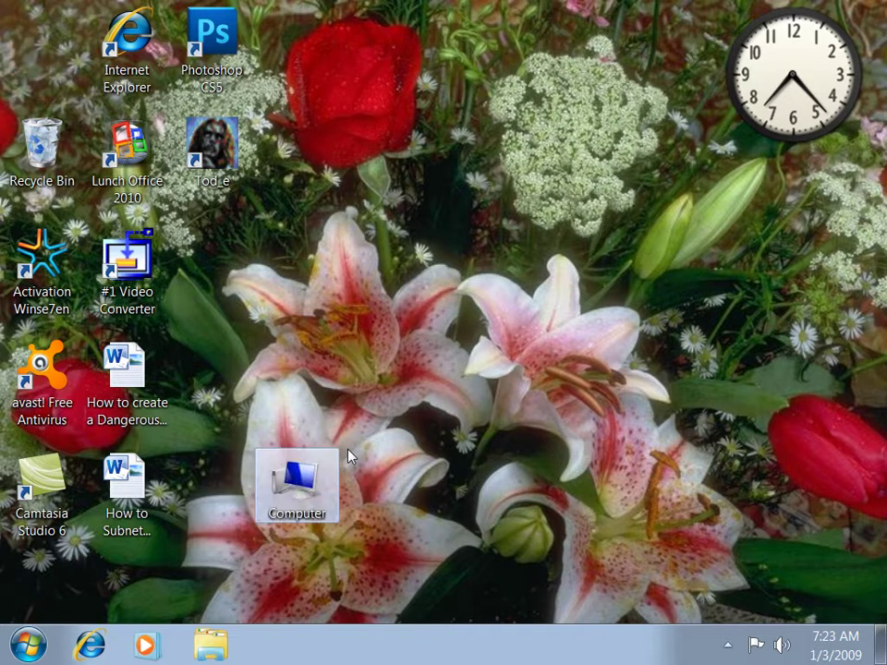
# Reopen the mouse settings, turn off ClickLock, apply the change and close the mouse settings and the Control Panel.
pyautogui.press('super')
pyautogui.click(357, 447)
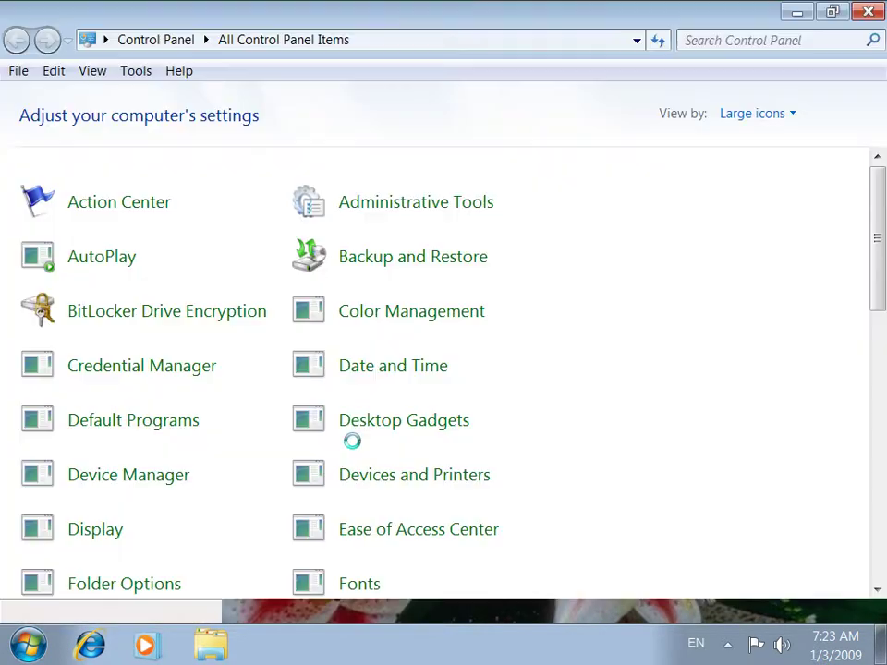
pyautogui.scroll(-1, 148, 496)
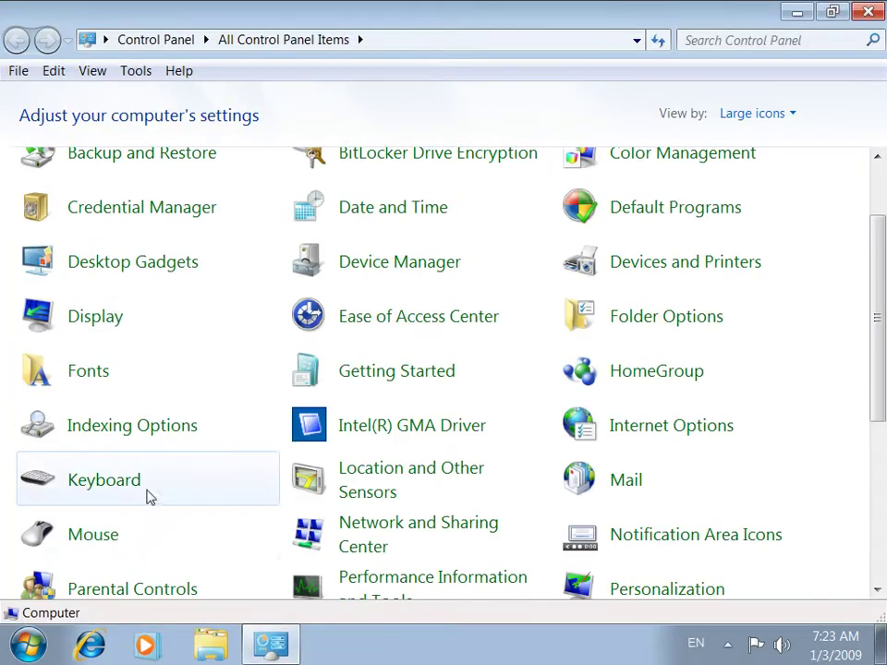
pyautogui.click(114, 527)
pyautogui.click(208, 447)
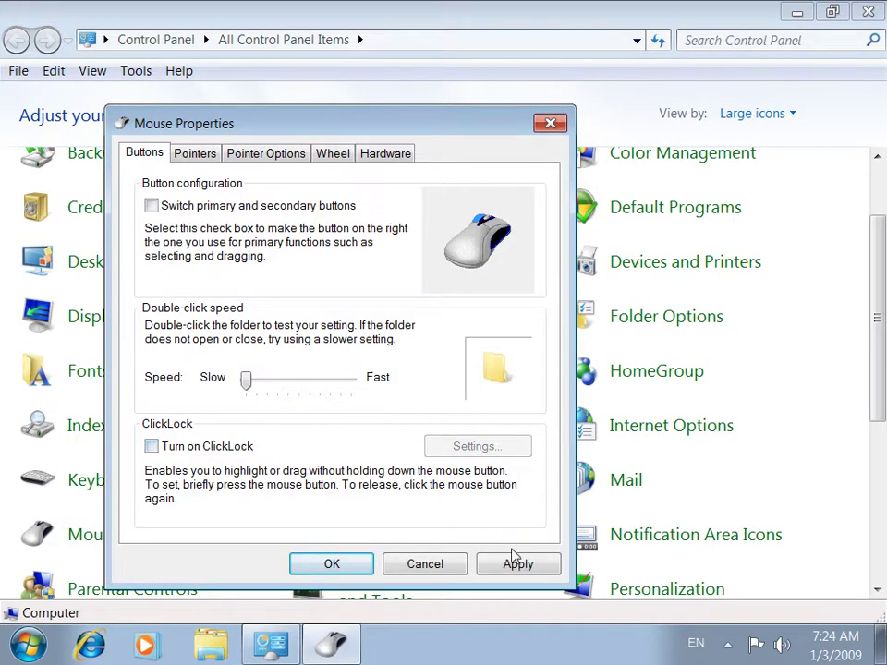
pyautogui.click(515, 563)
pyautogui.click(332, 563)
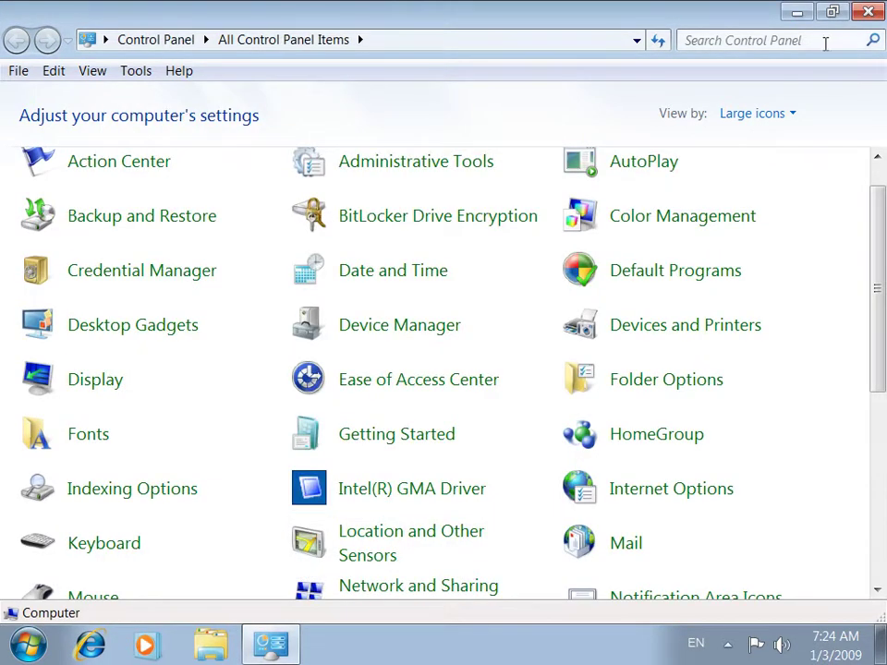
pyautogui.click(859, 17)
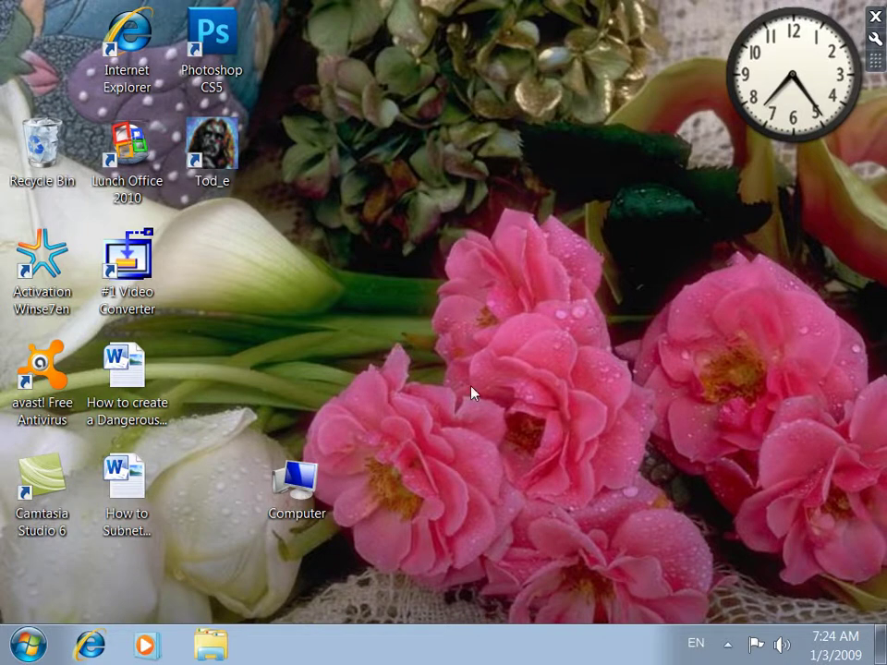
# Select the Computer icon on the desktop and sort the desktop icons.
pyautogui.click(307, 478)
pyautogui.rightClick(455, 275)
pyautogui.moveTo(488, 307)
pyautogui.click(378, 312)
# Open the pointer settings of the mouse from the Control Panel and apply the Windows Inverted (system scheme) pointer scheme.
pyautogui.click(28, 645)
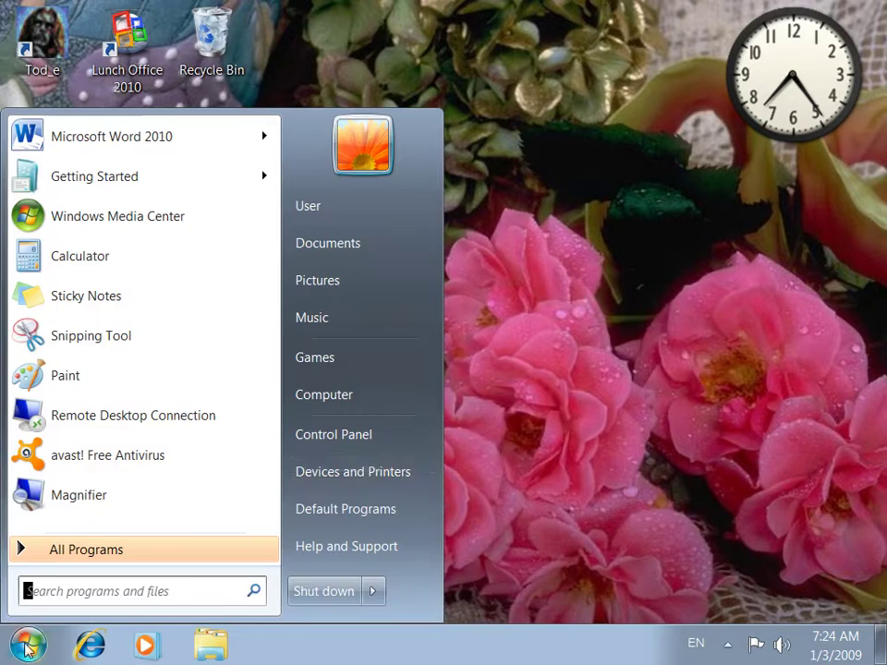
pyautogui.click(342, 434)
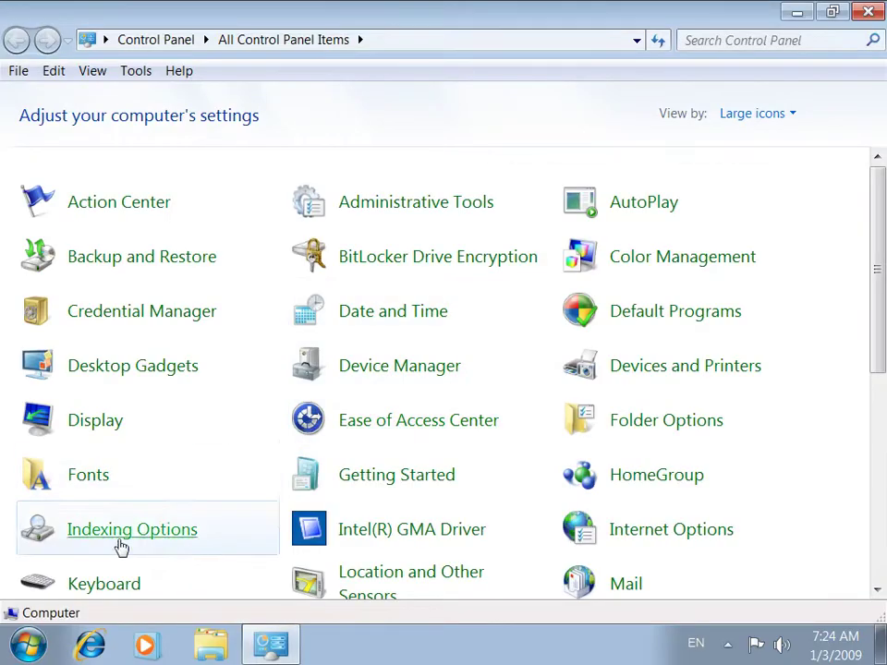
pyautogui.scroll(-1, 129, 545)
pyautogui.click(102, 577)
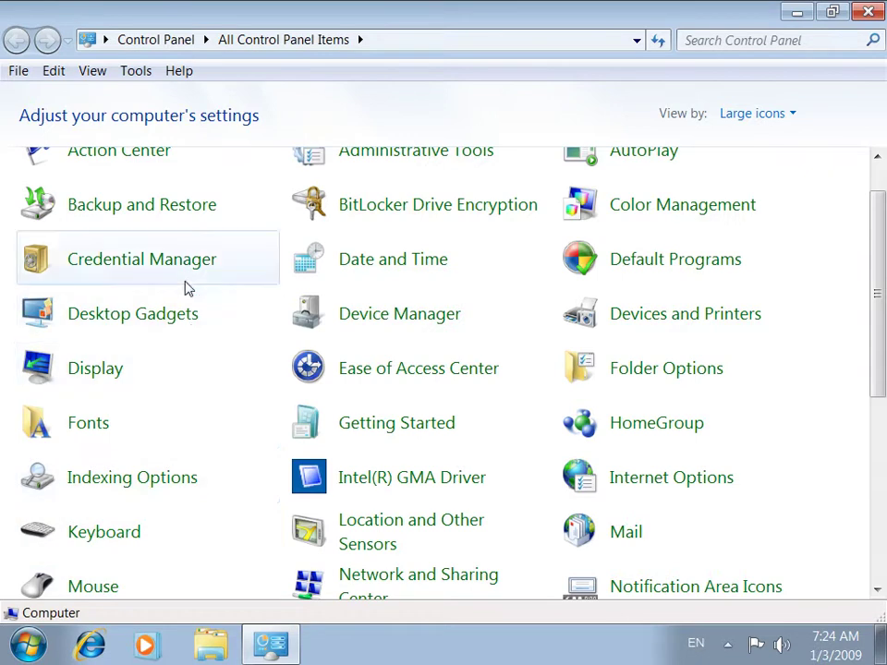
pyautogui.click(101, 72)
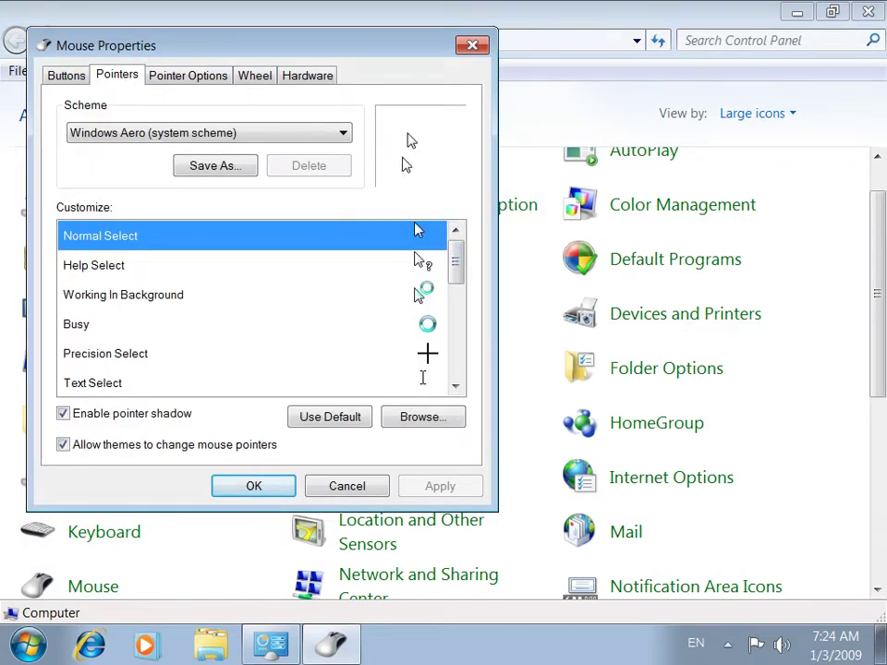
pyautogui.click(291, 133)
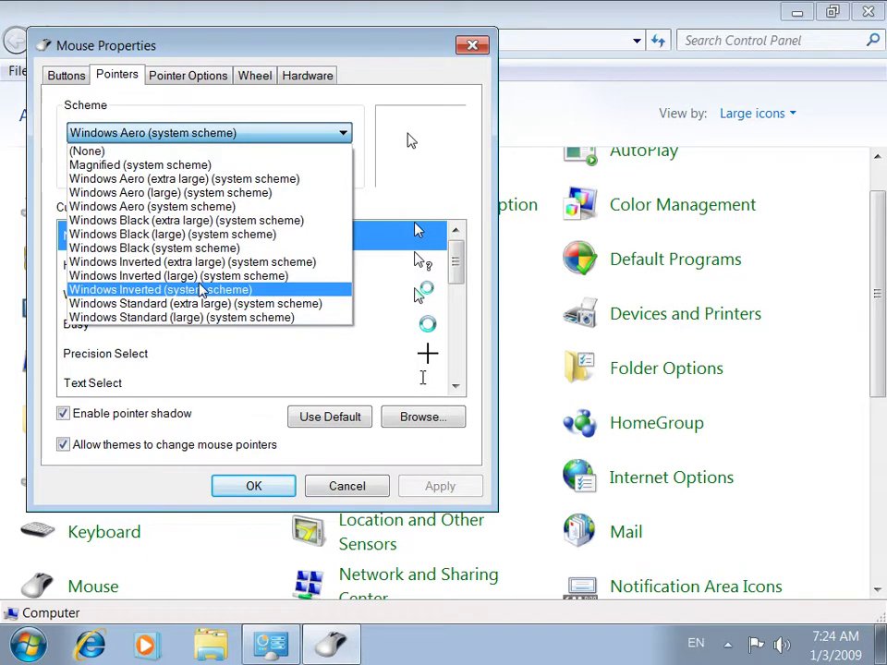
pyautogui.click(199, 290)
pyautogui.click(433, 492)
# Try other pointer schemes and apply Windows Aero (large) (system scheme).
pyautogui.click(293, 132)
pyautogui.click(224, 293)
pyautogui.click(198, 135)
pyautogui.click(194, 152)
pyautogui.click(185, 133)
pyautogui.click(185, 192)
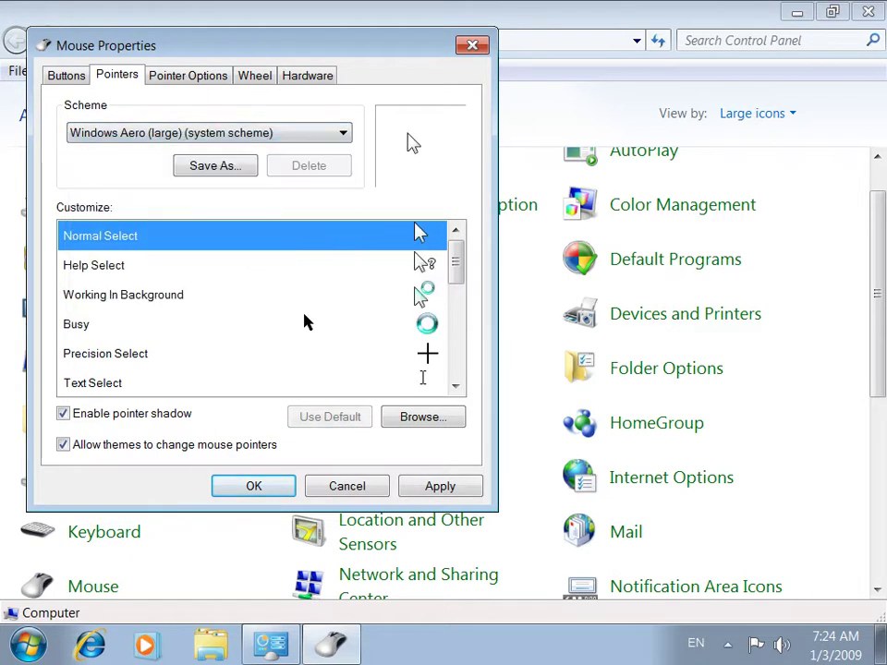
pyautogui.click(433, 491)
# Set the pointer scheme to (None) and apply it.
pyautogui.click(198, 135)
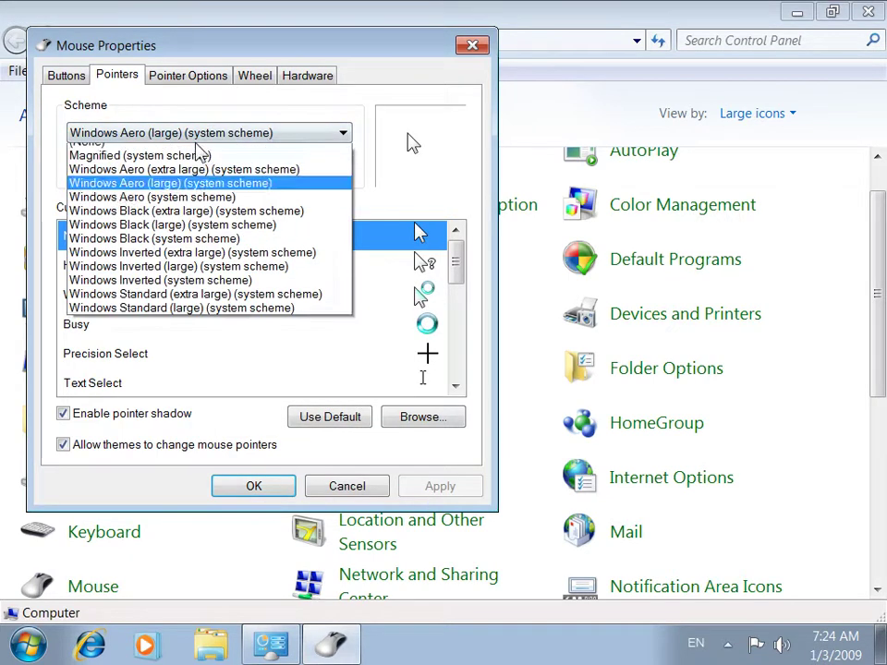
pyautogui.click(194, 152)
pyautogui.click(434, 490)
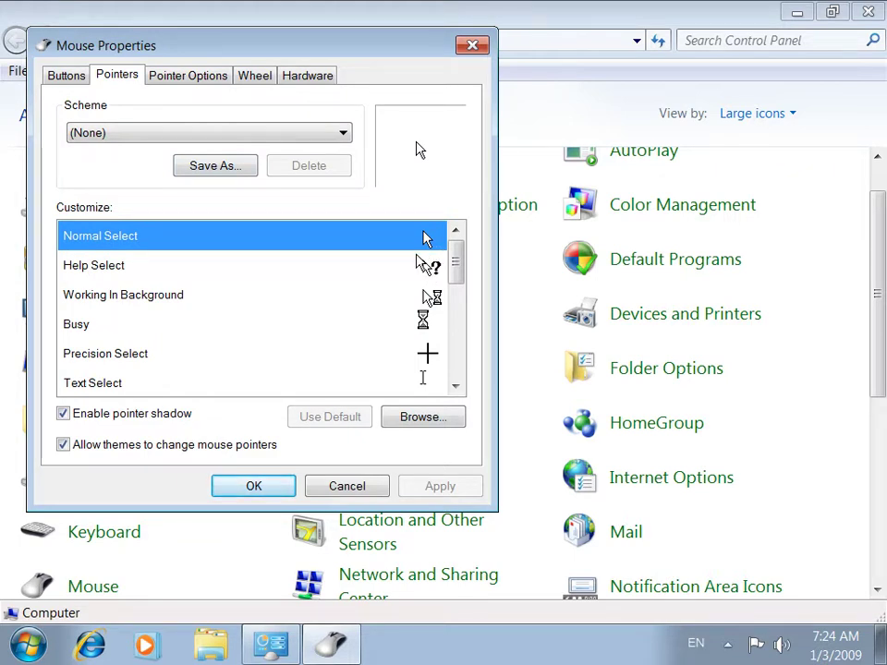
# Try the aero_move_xl cursor as the Normal Select pointer, apply it, and restore the default pointer.
pyautogui.click(446, 417)
pyautogui.moveTo(383, 422); pyautogui.dragTo(571, 396)
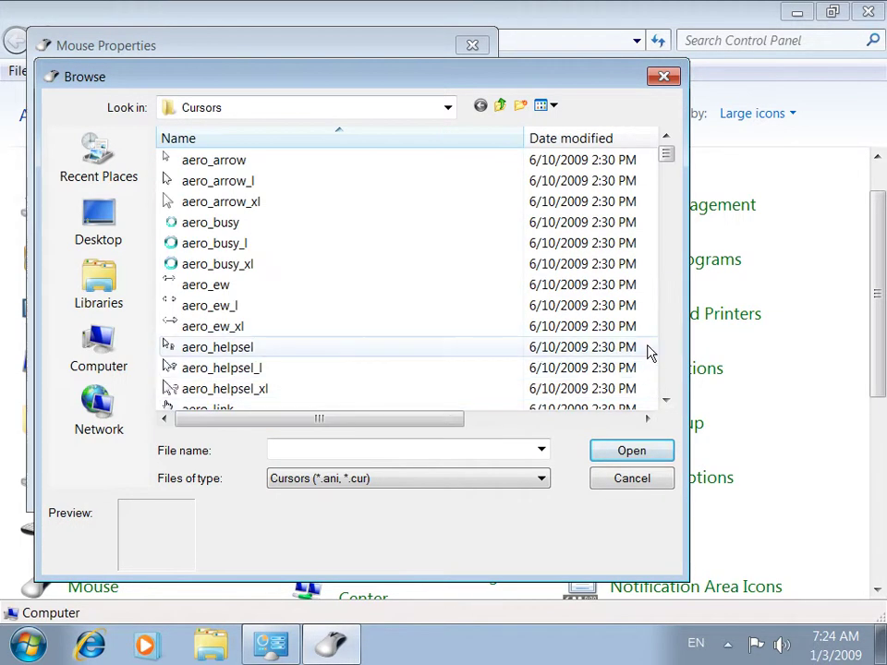
pyautogui.scroll(-4, 601, 347)
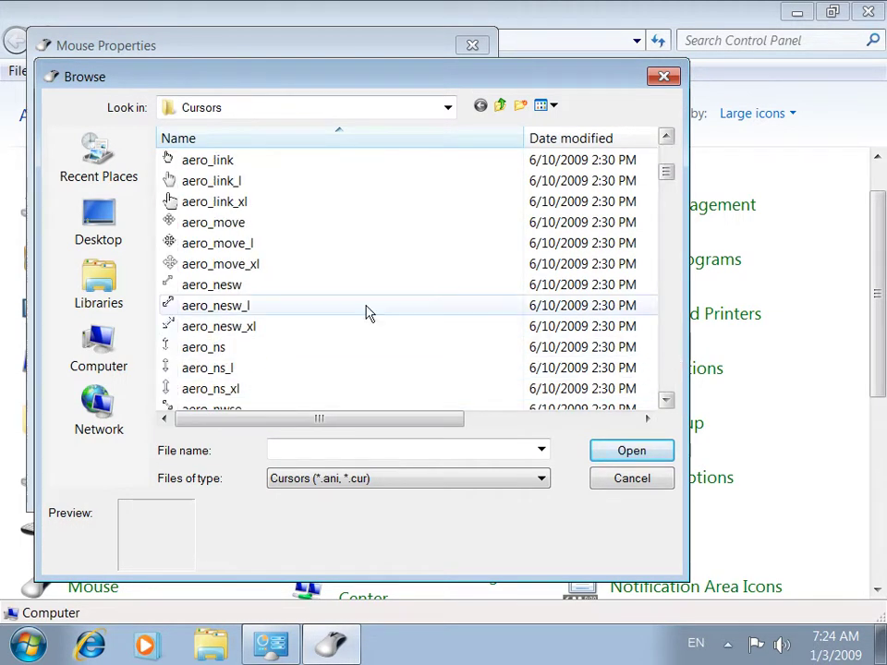
pyautogui.click(198, 263)
pyautogui.click(627, 453)
pyautogui.click(442, 487)
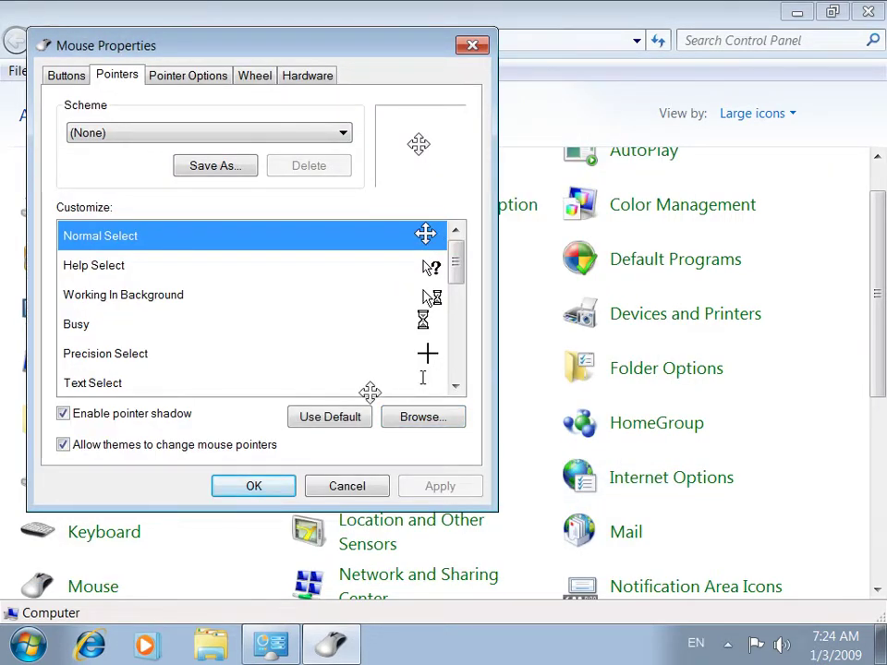
pyautogui.click(330, 417)
pyautogui.click(427, 488)
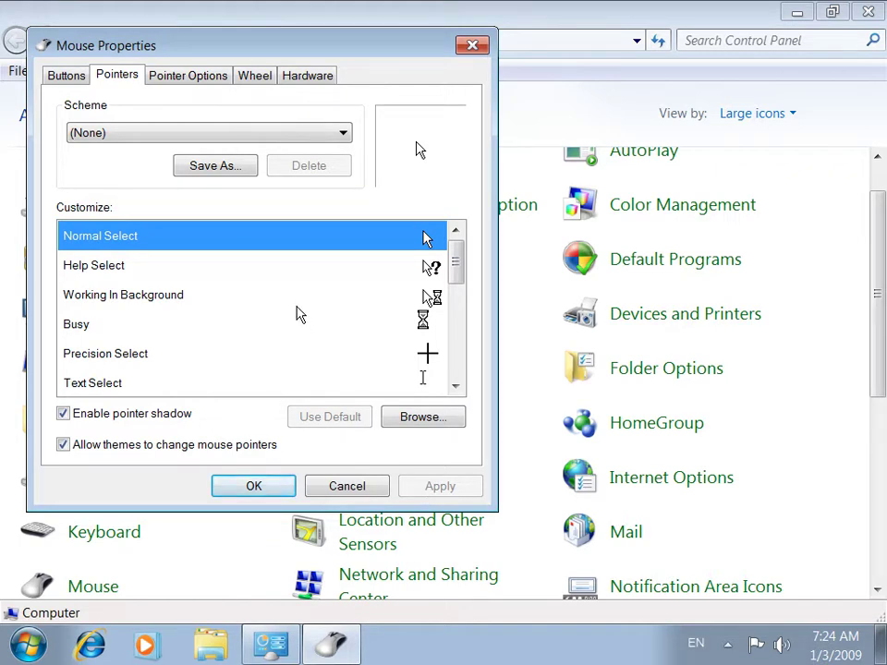
# Disable the pointer shadow and apply the change, and enable and apply the shadow again.
pyautogui.click(169, 416)
pyautogui.click(420, 485)
pyautogui.click(180, 415)
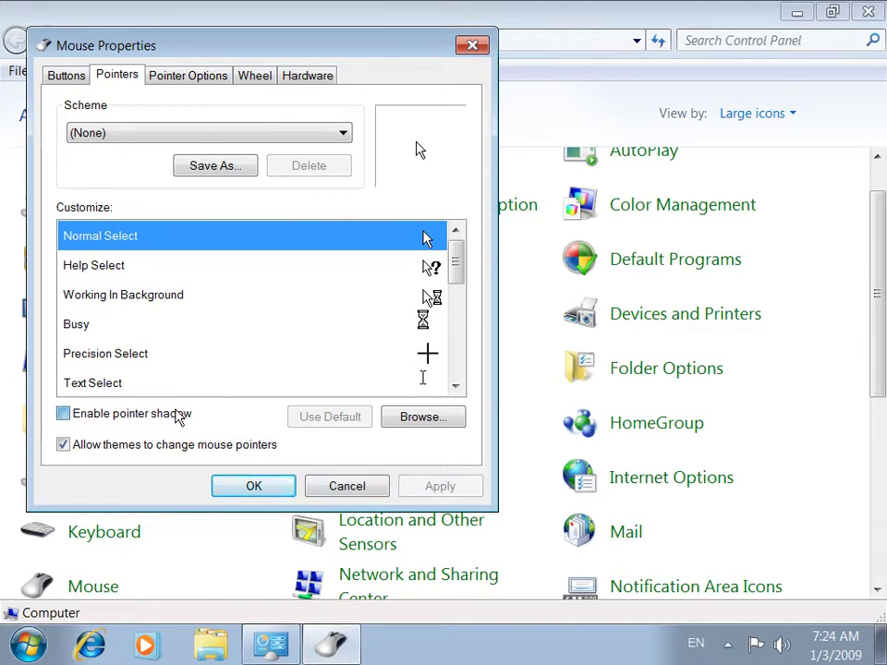
pyautogui.click(411, 486)
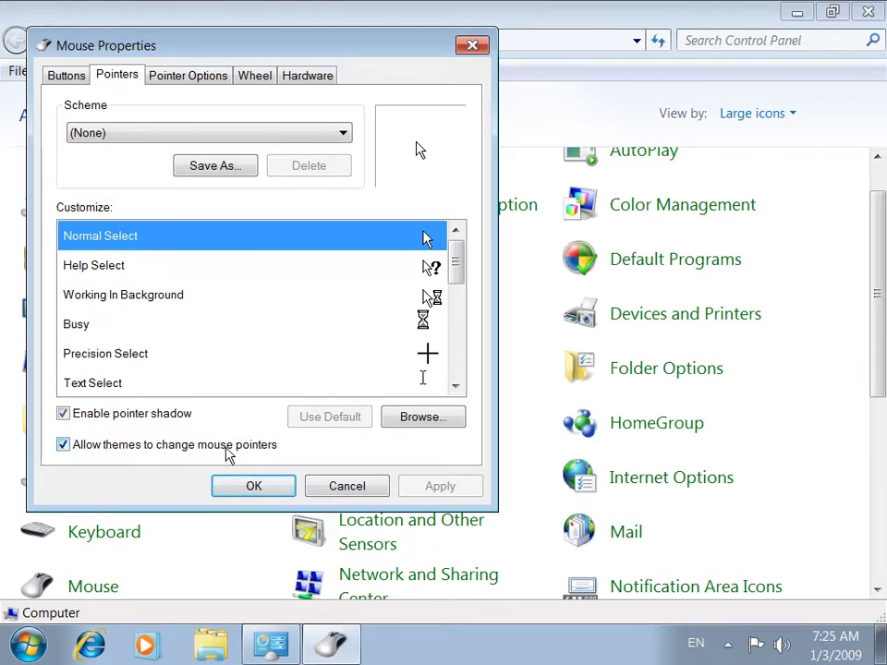
# Apply the Windows Black (system scheme) pointer scheme and close the mouse properties.
pyautogui.click(194, 132)
pyautogui.click(194, 148)
pyautogui.click(404, 481)
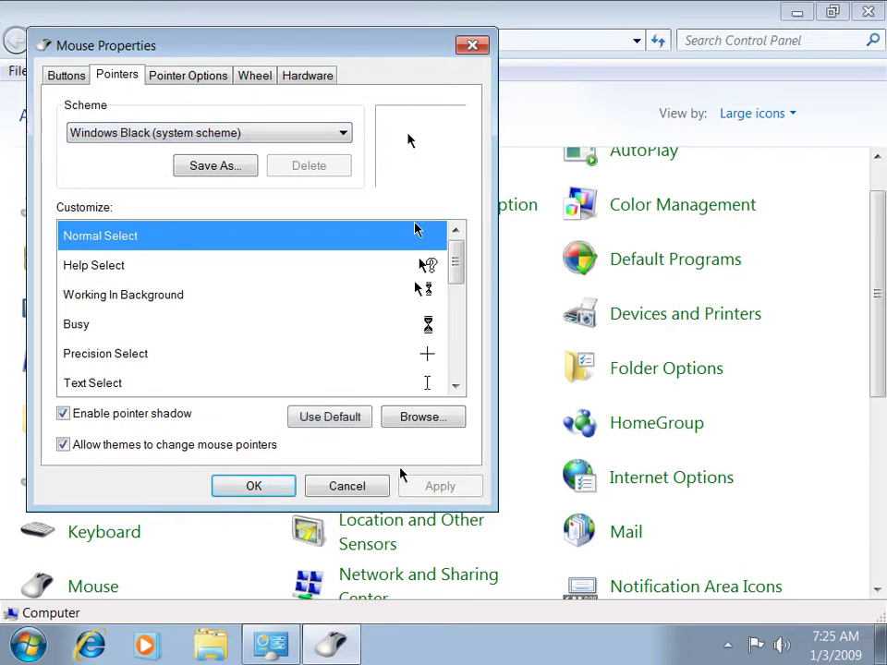
pyautogui.click(262, 482)
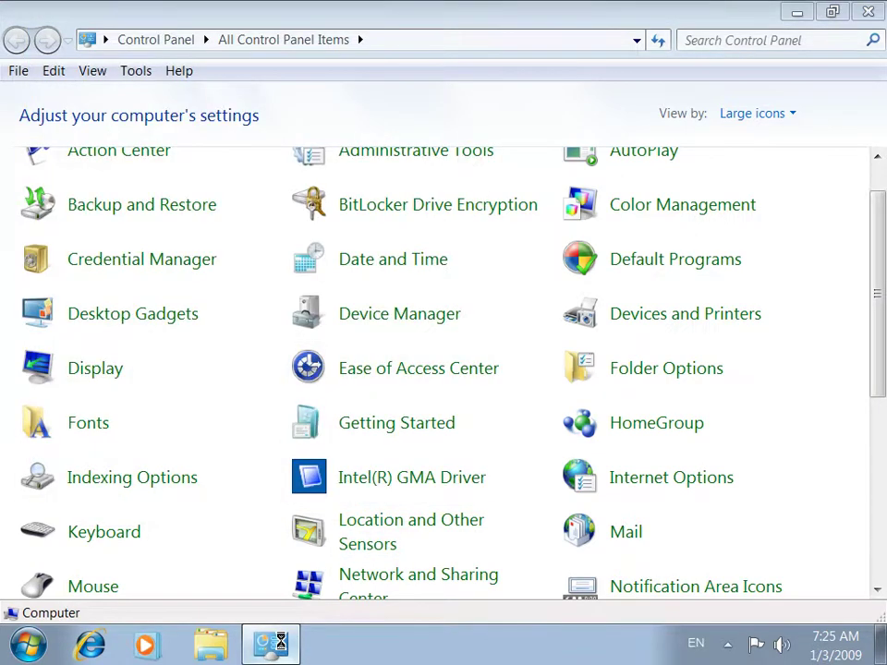
# Apply the Noor theme in the desktop's personalization settings and refresh the desktop.
pyautogui.click(280, 642)
pyautogui.rightClick(410, 205)
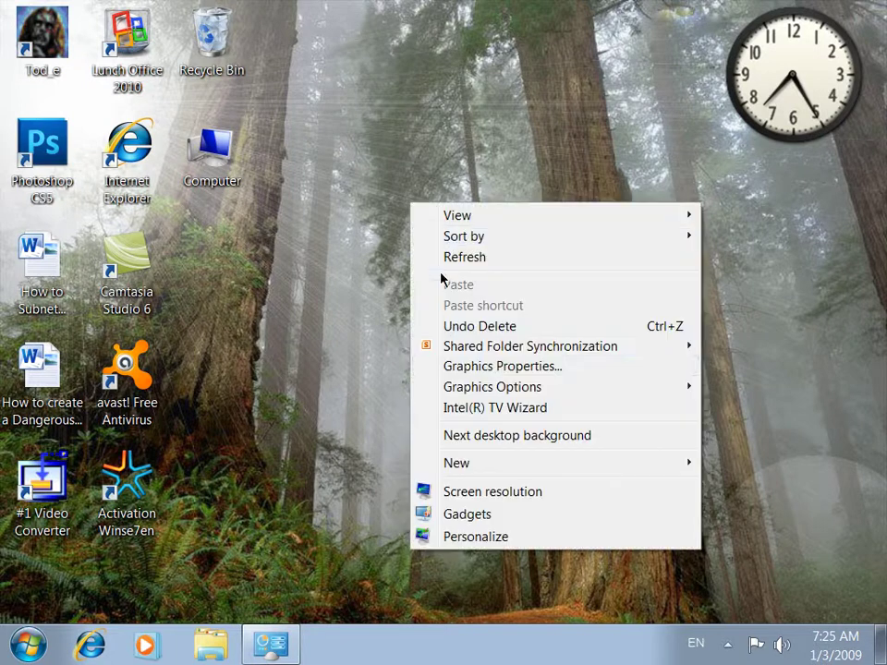
pyautogui.click(499, 537)
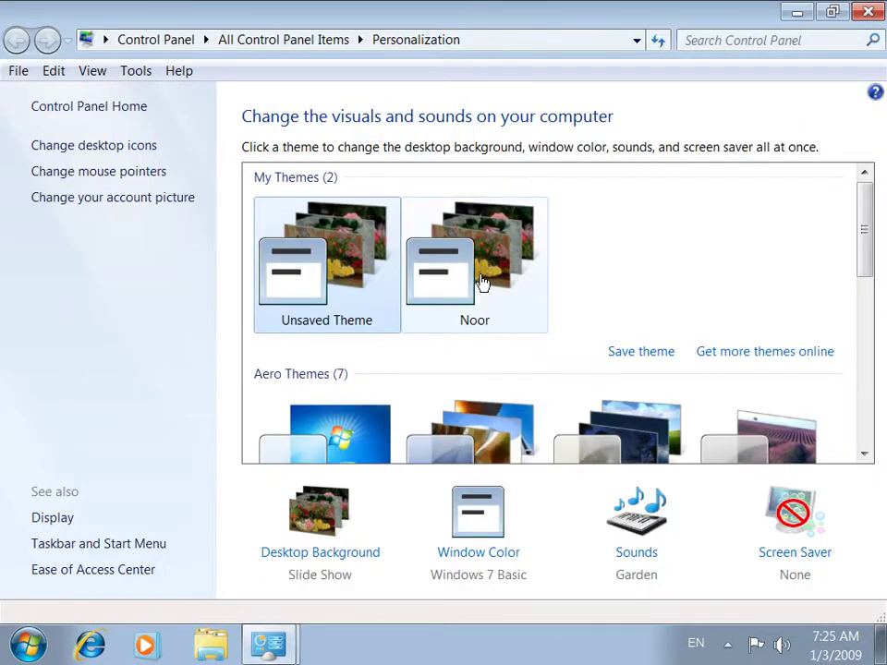
pyautogui.click(479, 287)
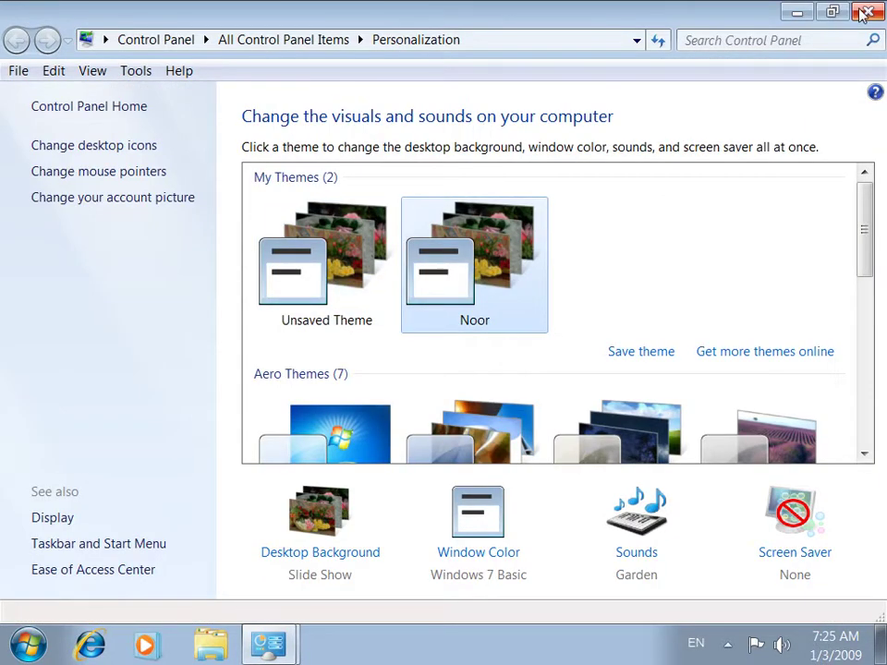
pyautogui.click(866, 13)
pyautogui.rightClick(400, 211)
pyautogui.click(431, 259)
# Reopen the mouse properties from the Control Panel and check which pointer scheme is active.
pyautogui.click(277, 643)
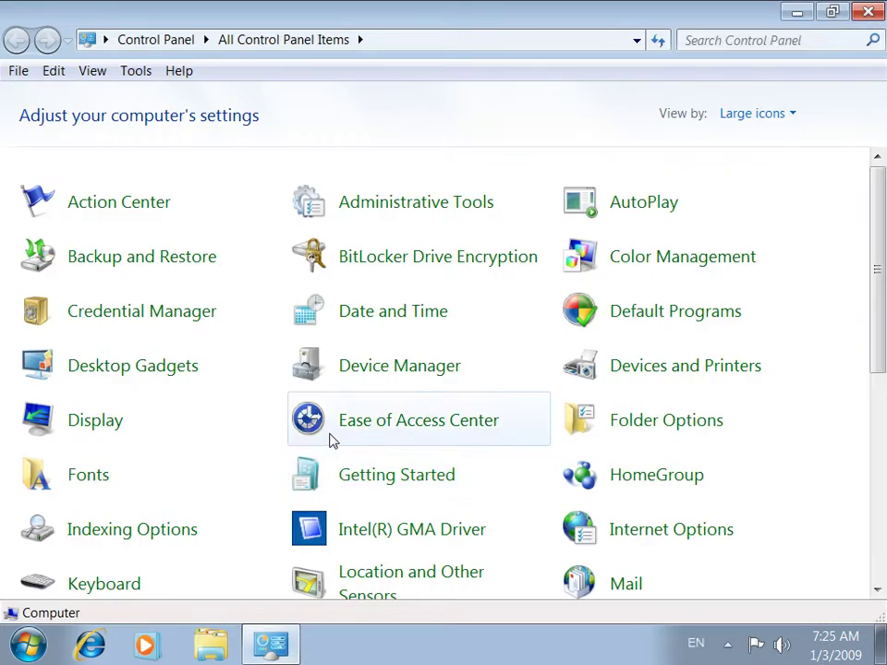
pyautogui.scroll(-1, 166, 556)
pyautogui.click(118, 589)
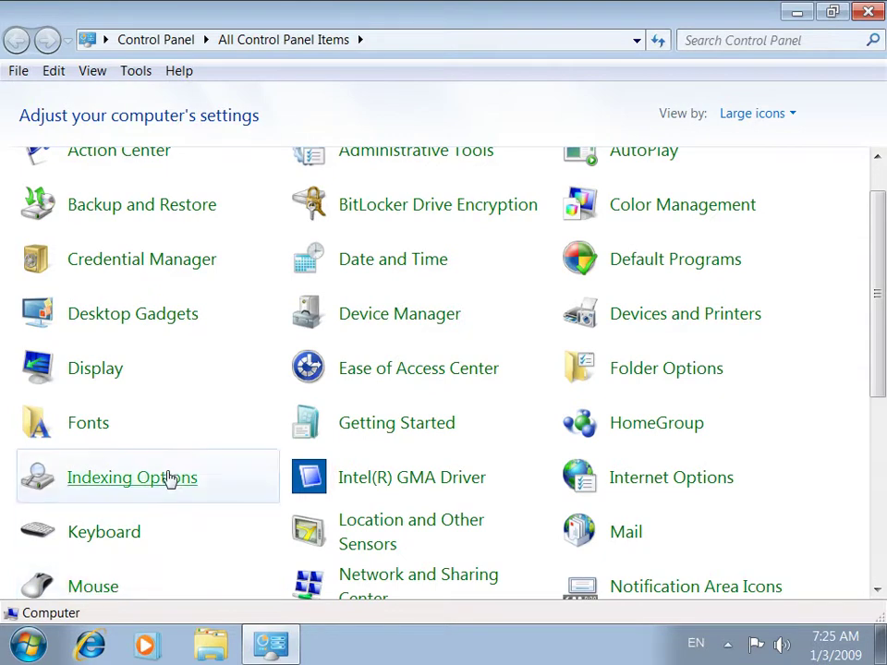
pyautogui.click(170, 128)
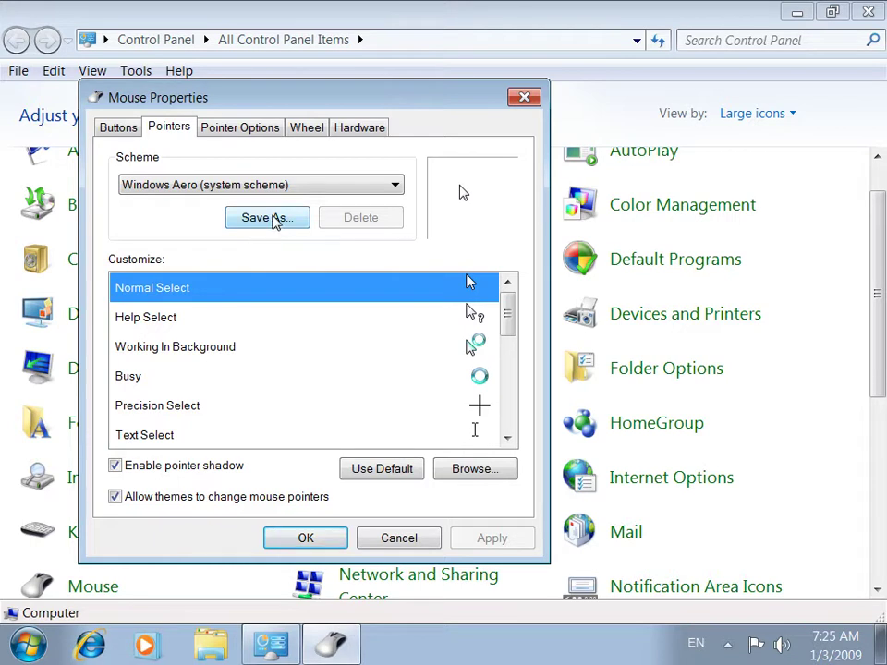
# Try a slow pointer speed, and set and apply a speed two notches faster than the middle.
pyautogui.click(242, 132)
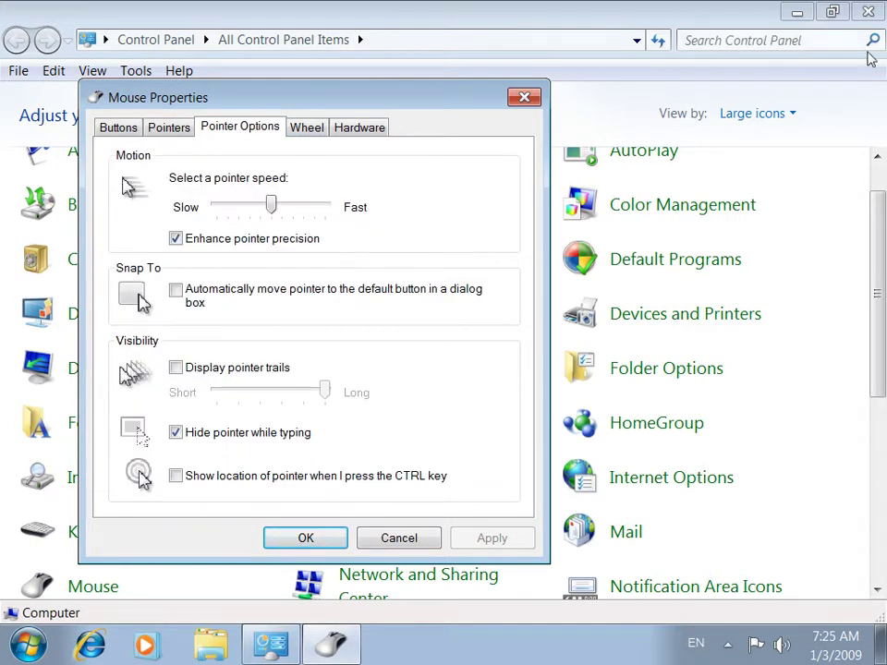
pyautogui.moveTo(276, 197); pyautogui.dragTo(231, 205)
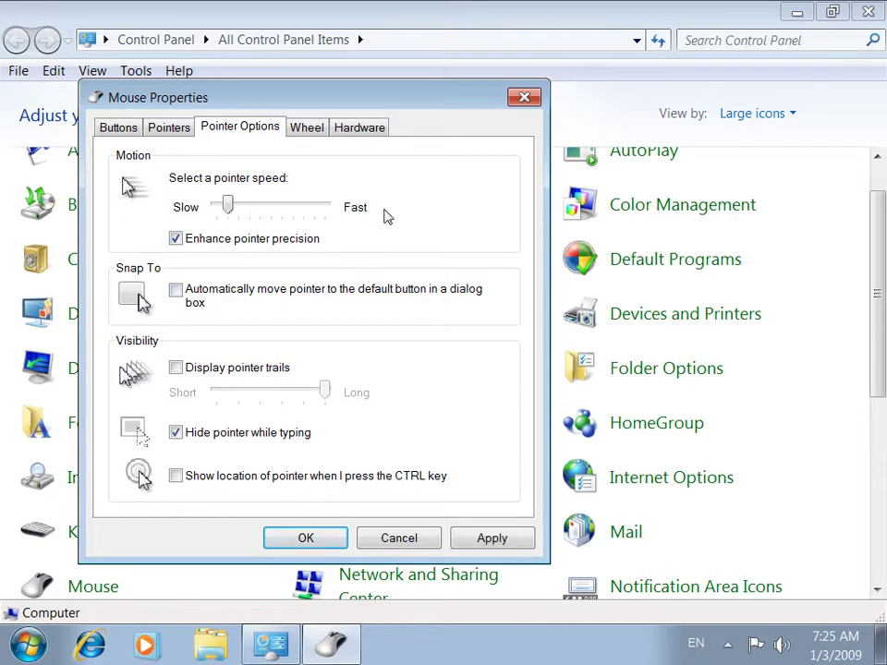
pyautogui.moveTo(227, 205); pyautogui.dragTo(292, 205)
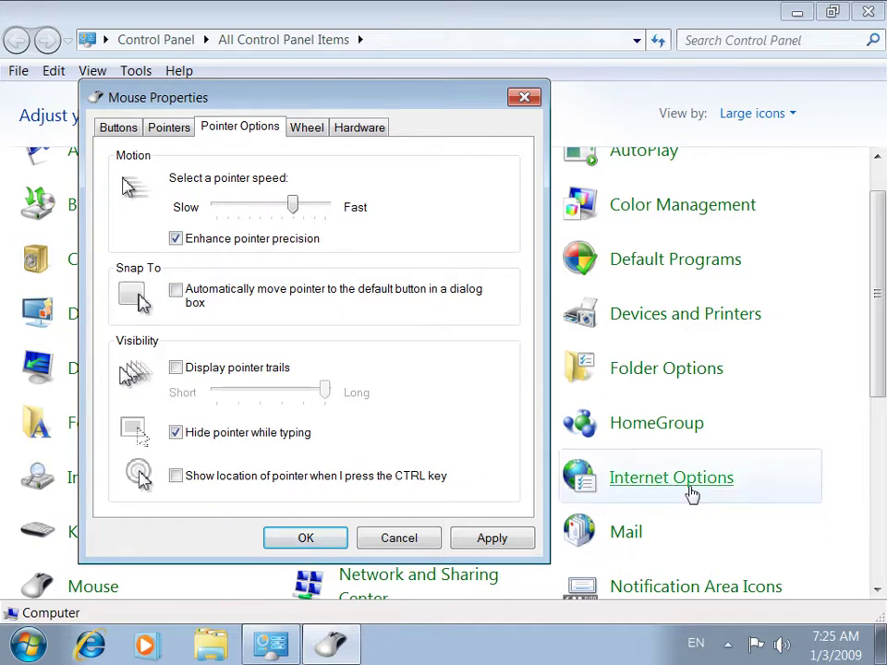
pyautogui.click(529, 547)
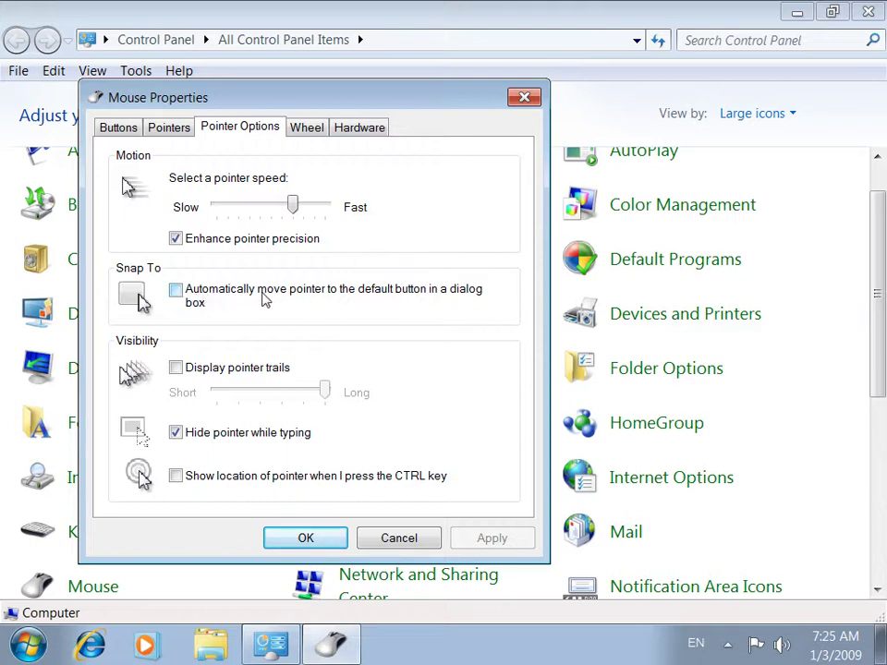
# Enable automatic pointer movement to the default button in dialog boxes, confirm the settings, and close the Control Panel.
pyautogui.click(310, 294)
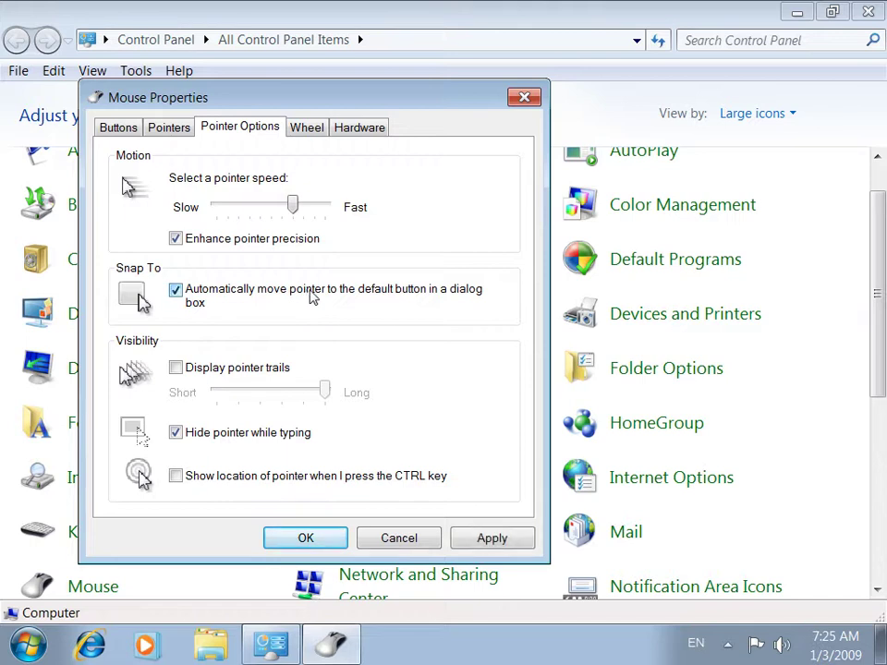
pyautogui.click(495, 537)
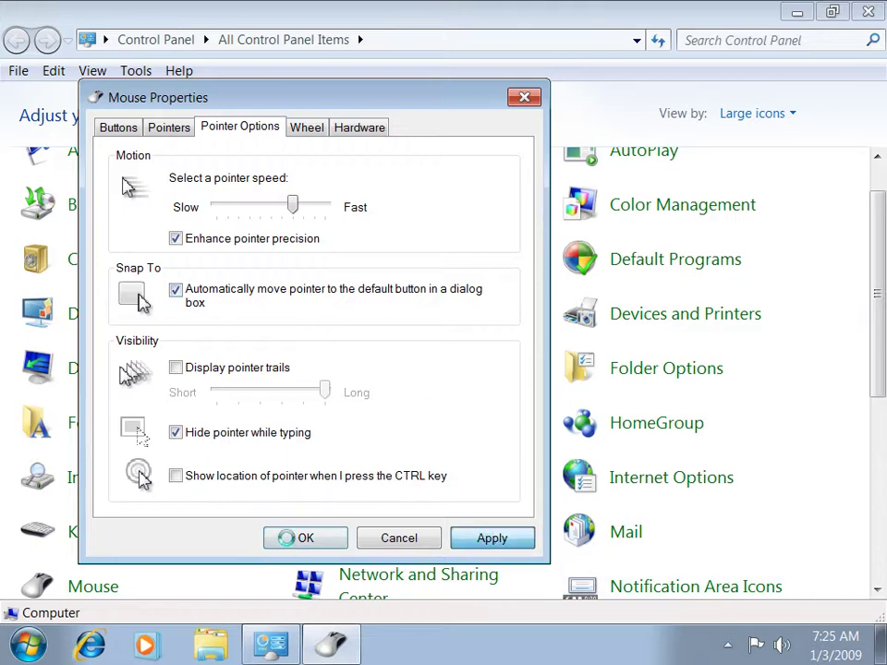
pyautogui.click(297, 538)
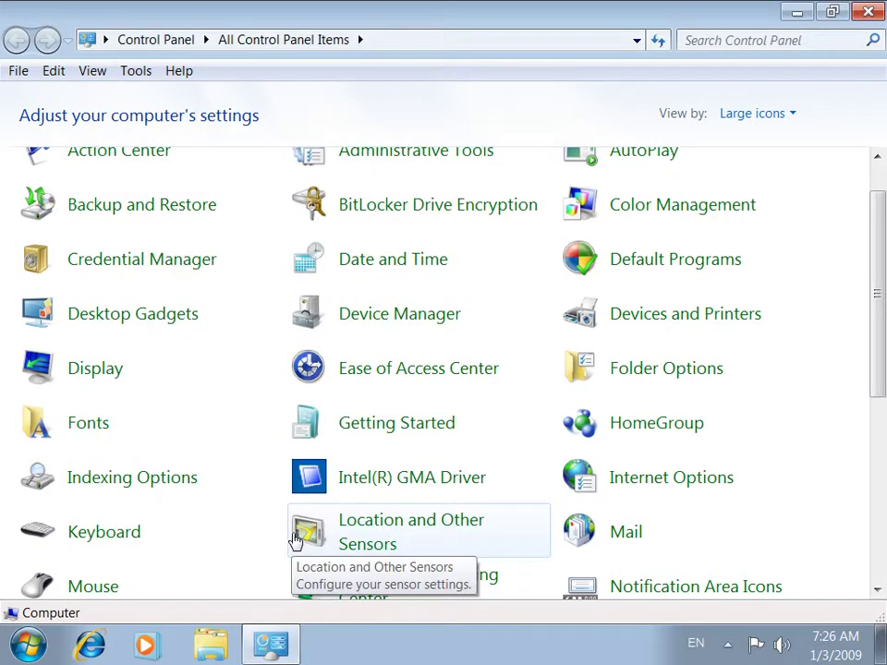
pyautogui.click(872, 10)
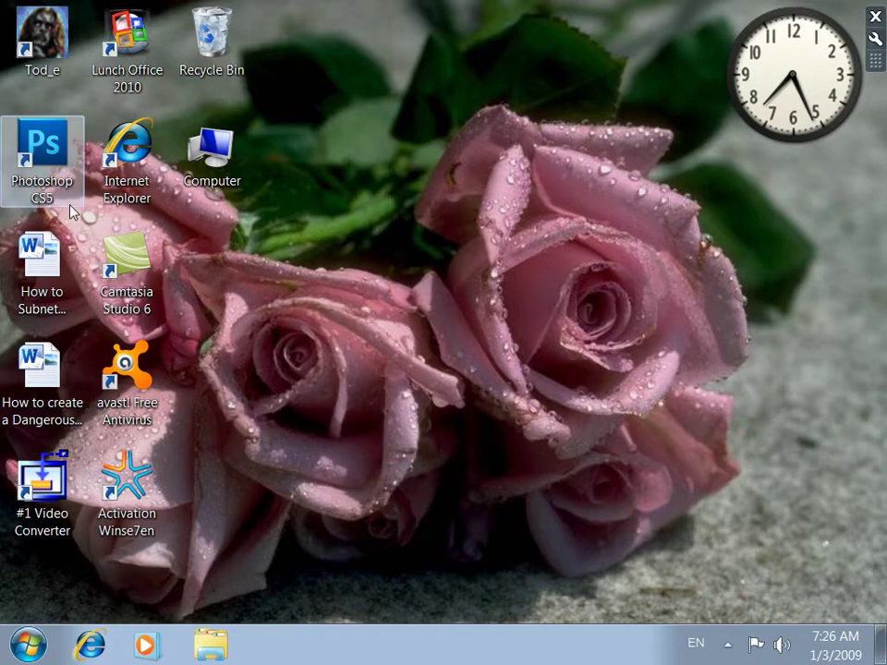
# Open Computer Management from the desktop's Computer icon and display Disk Management.
pyautogui.rightClick(242, 152)
pyautogui.click(261, 208)
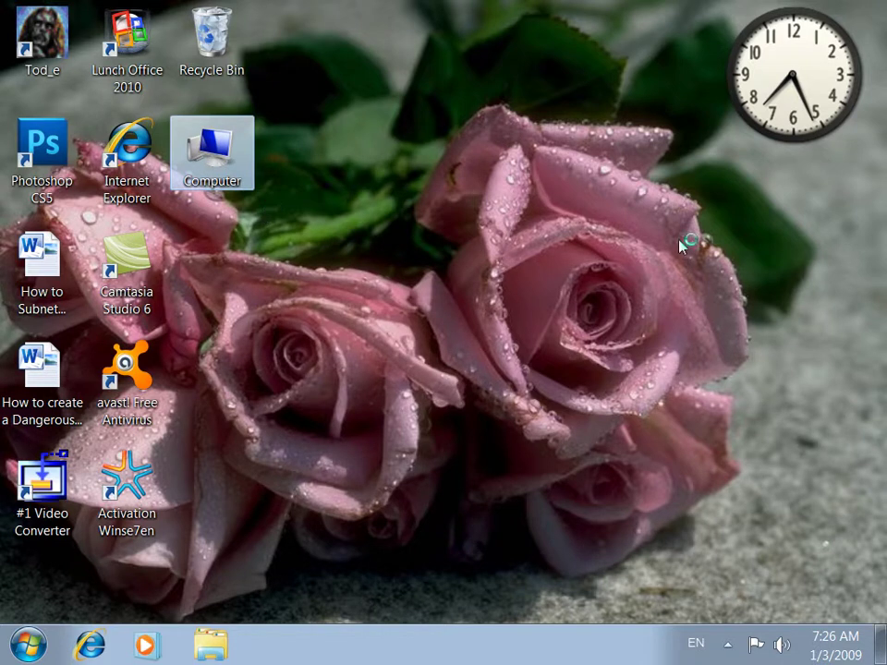
pyautogui.rightClick(871, 170)
pyautogui.click(760, 222)
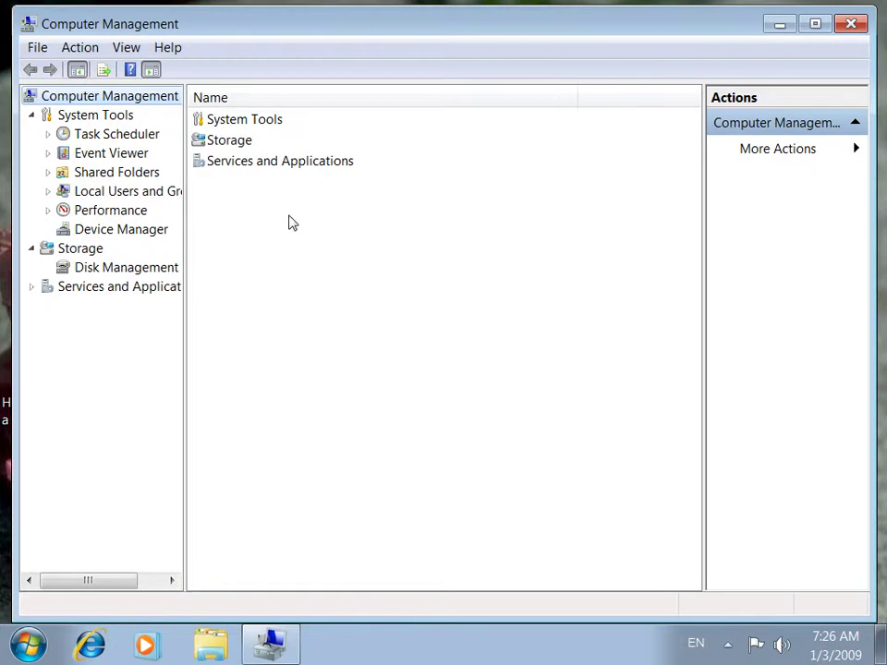
pyautogui.click(109, 268)
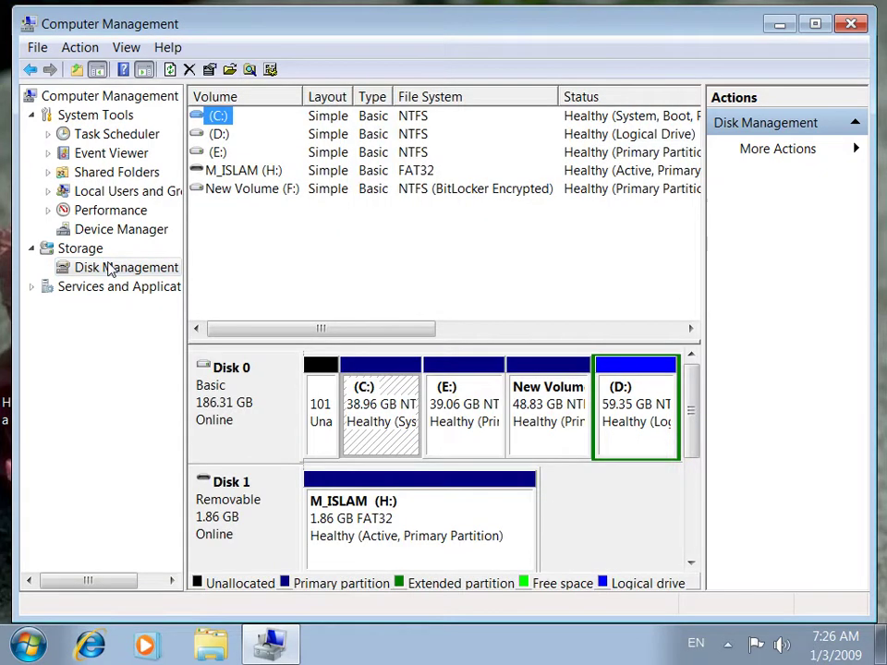
# Remove the drive letter F: from the New Volume partition on Disk 0 and confirm the removal.
pyautogui.rightClick(549, 422)
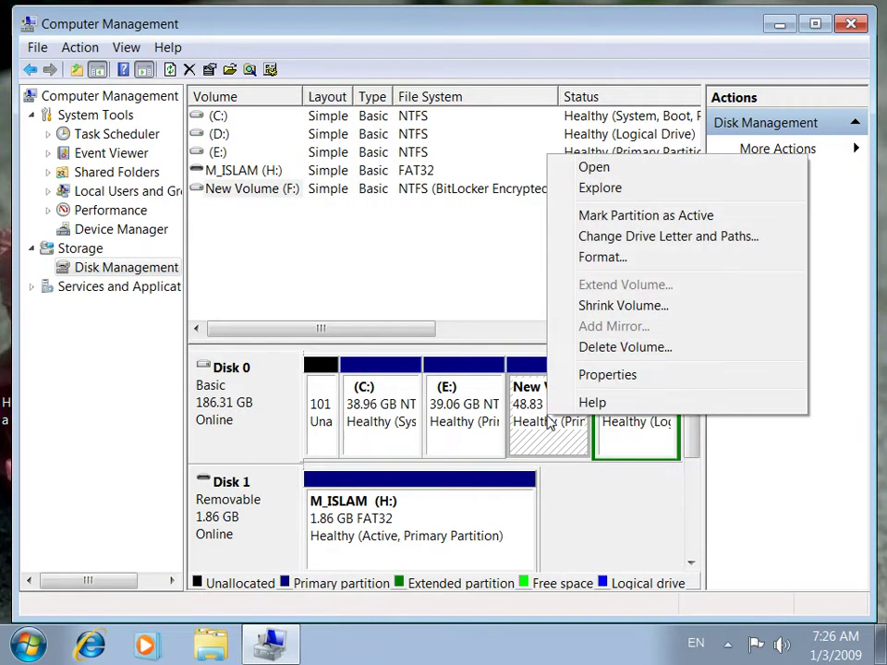
pyautogui.click(613, 237)
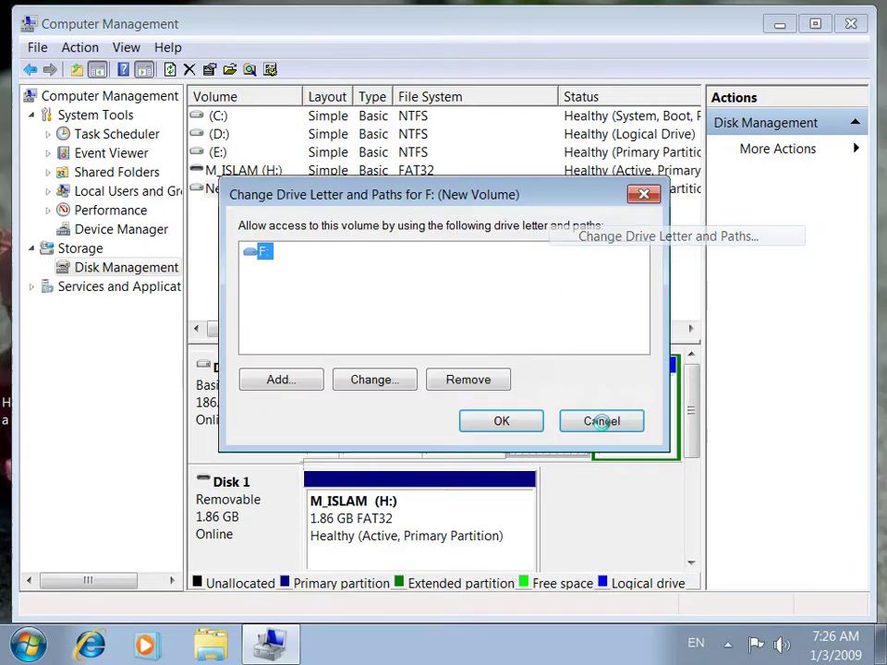
pyautogui.click(460, 385)
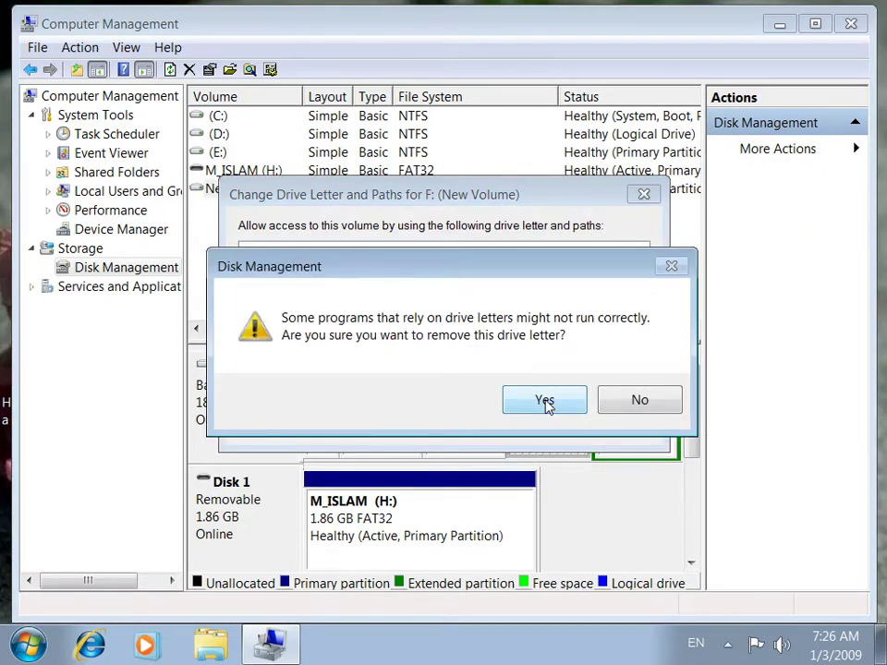
pyautogui.click(545, 403)
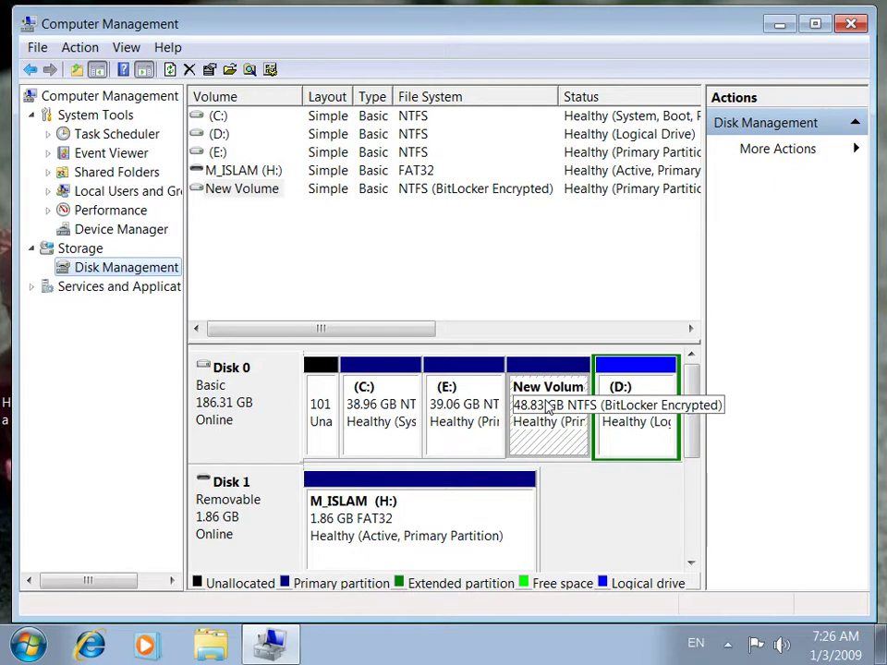
# Assign the drive letter F: back to the New Volume partition on Disk 0.
pyautogui.rightClick(547, 407)
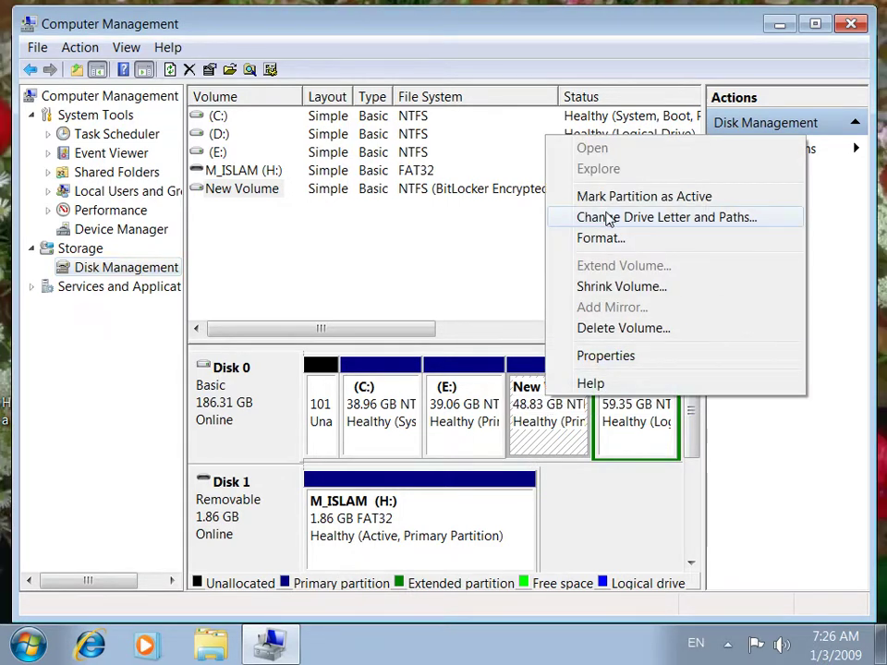
pyautogui.click(611, 163)
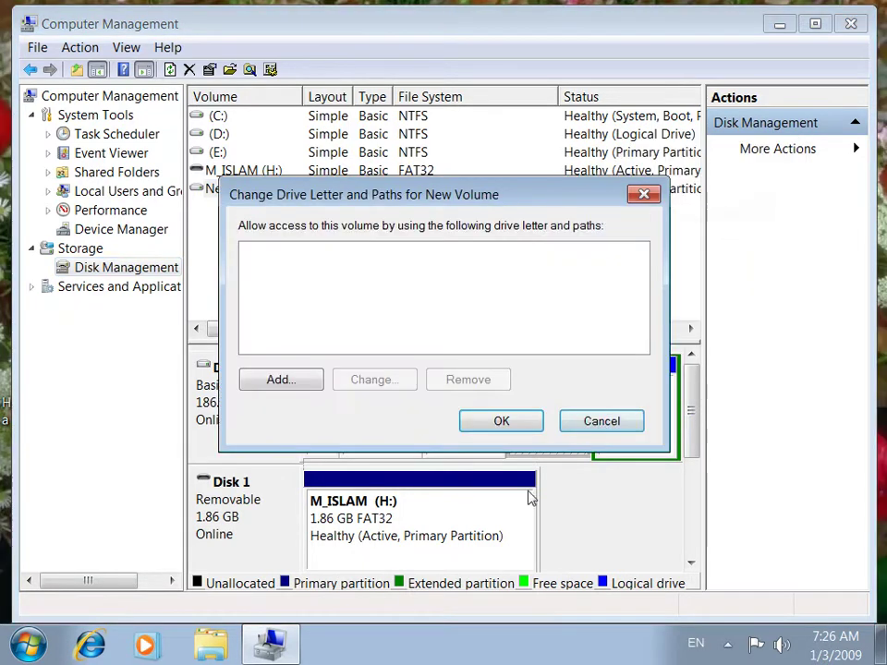
pyautogui.click(274, 381)
pyautogui.click(514, 384)
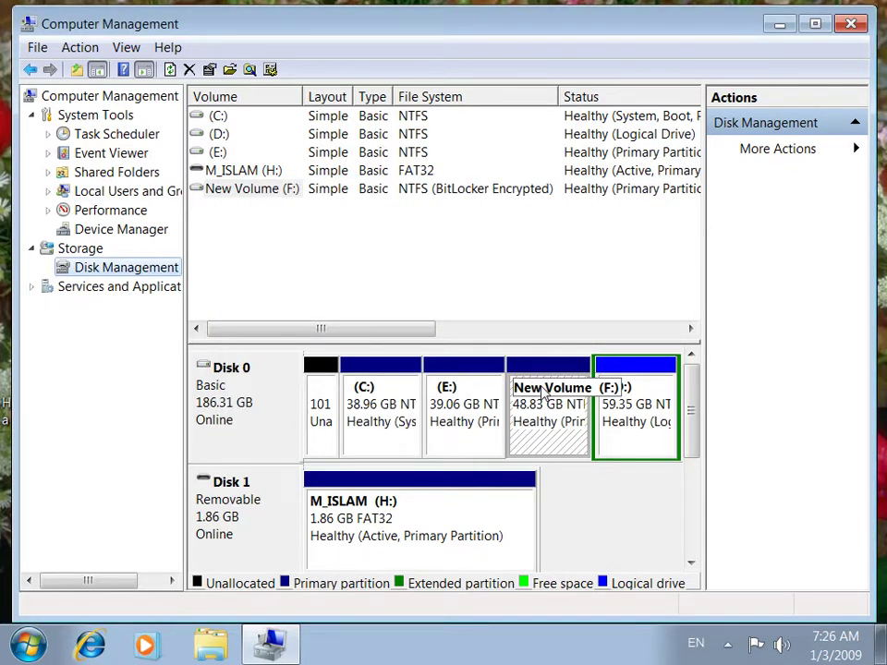
# View the drive letter and path settings of New Volume (F:) and cancel the dialog.
pyautogui.rightClick(549, 401)
pyautogui.click(629, 220)
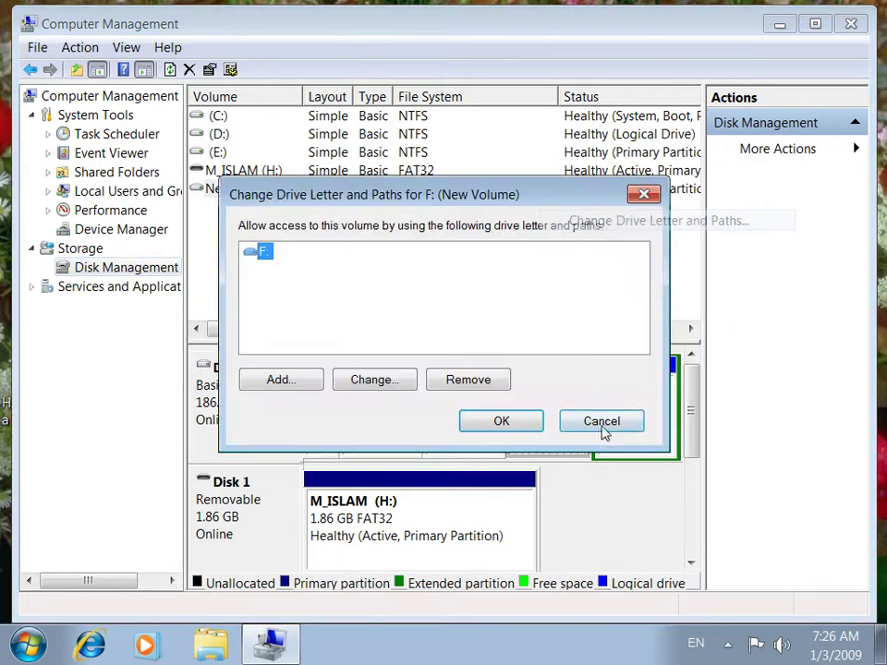
pyautogui.click(602, 427)
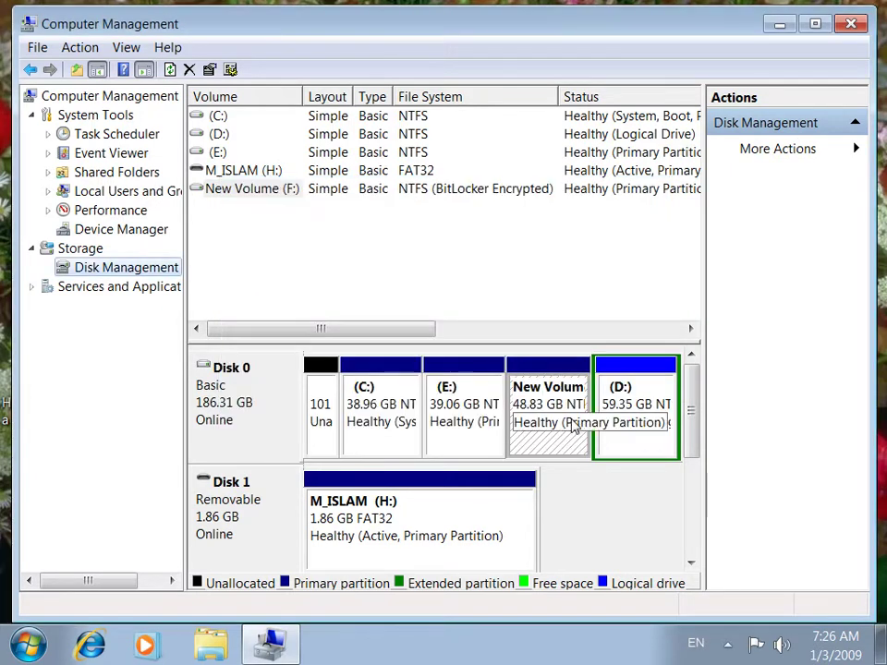
# Open the drive letter and path settings of New Volume (F:) on Disk 0.
pyautogui.rightClick(562, 420)
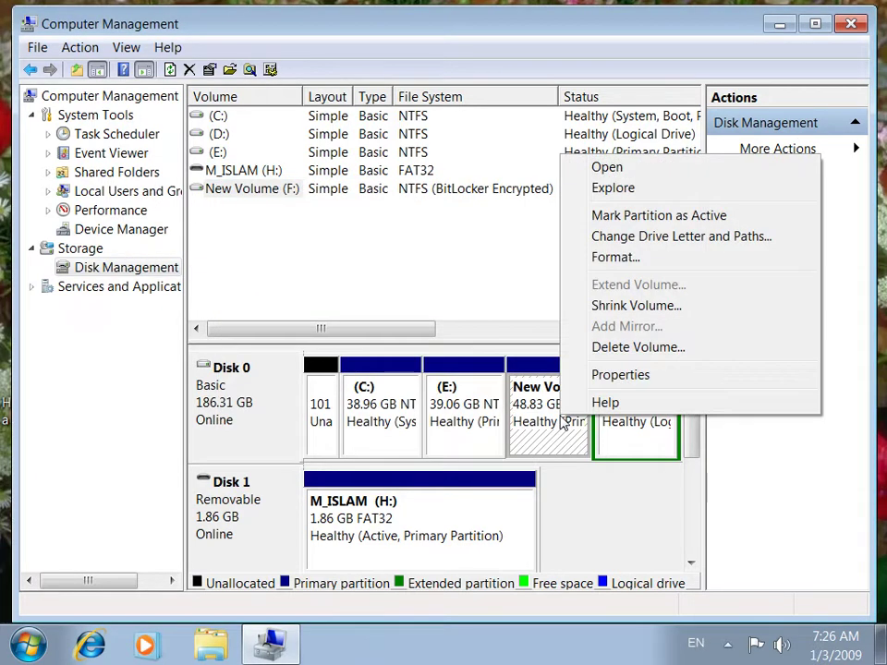
pyautogui.click(605, 238)
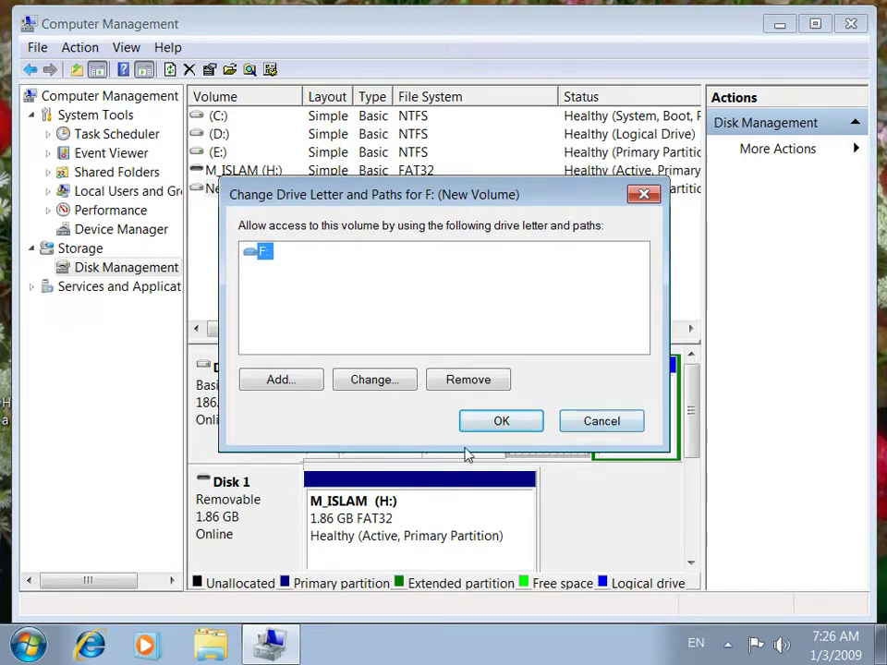
# Turn off Snap To in the Control Panel's mouse pointer options, apply the change and close Mouse Properties.
pyautogui.click(28, 645)
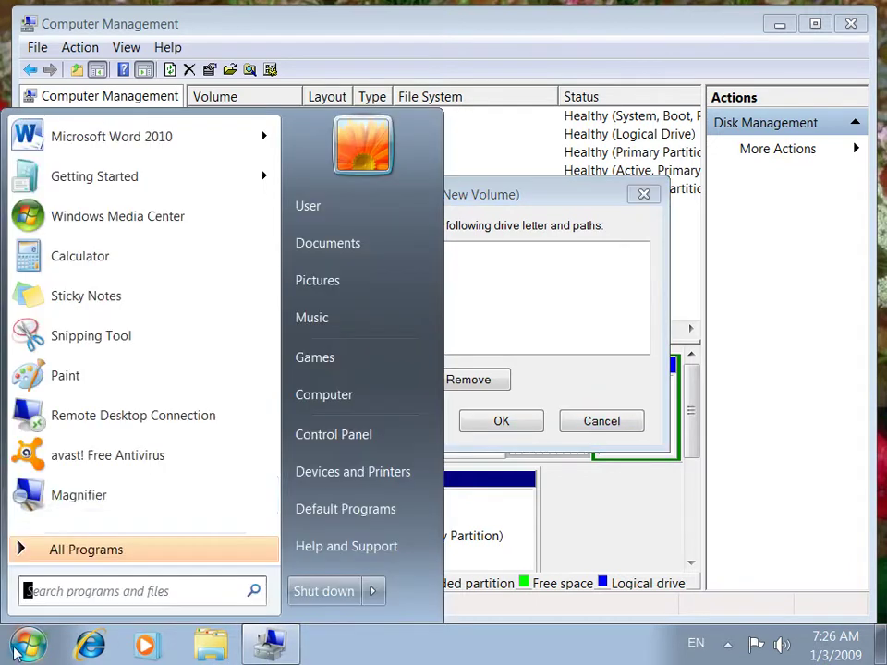
pyautogui.click(387, 435)
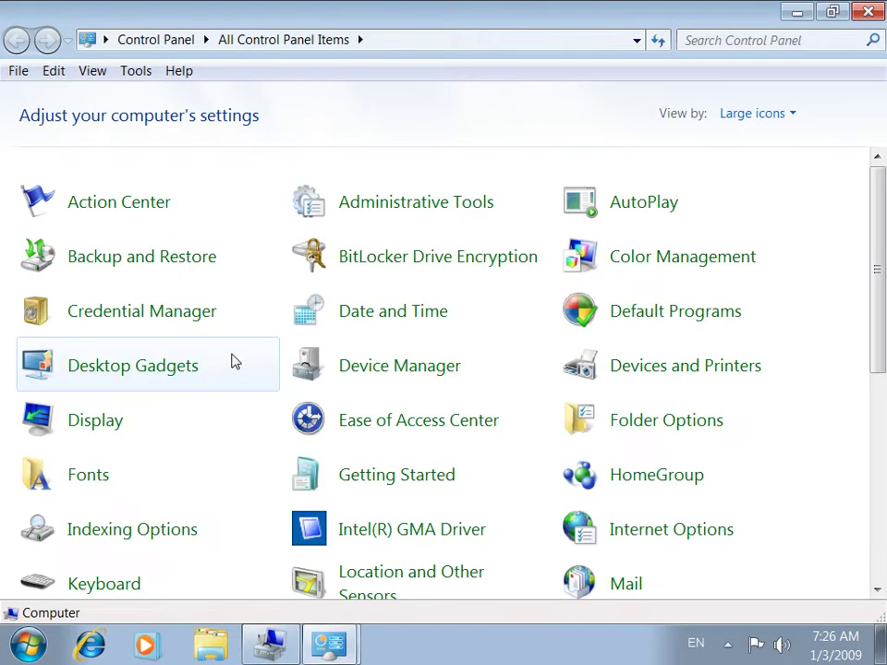
pyautogui.scroll(-1, 95, 527)
pyautogui.click(68, 567)
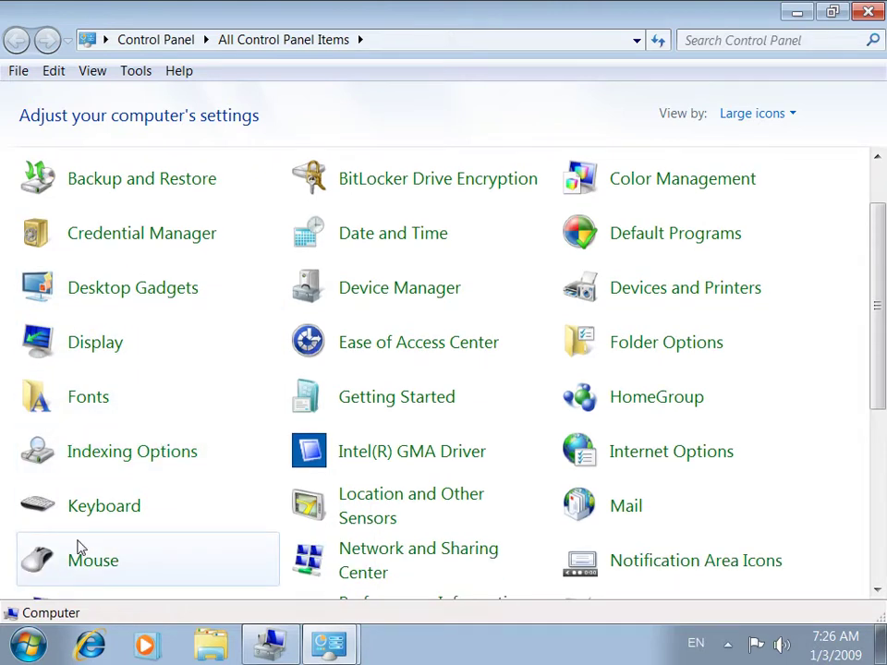
pyautogui.click(169, 74)
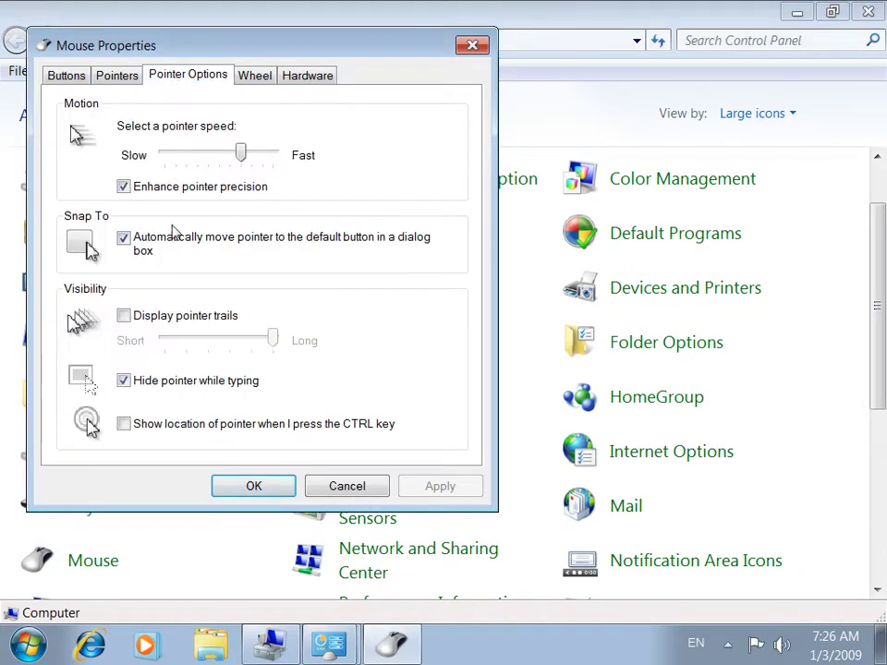
pyautogui.click(161, 250)
pyautogui.click(440, 486)
pyautogui.click(254, 486)
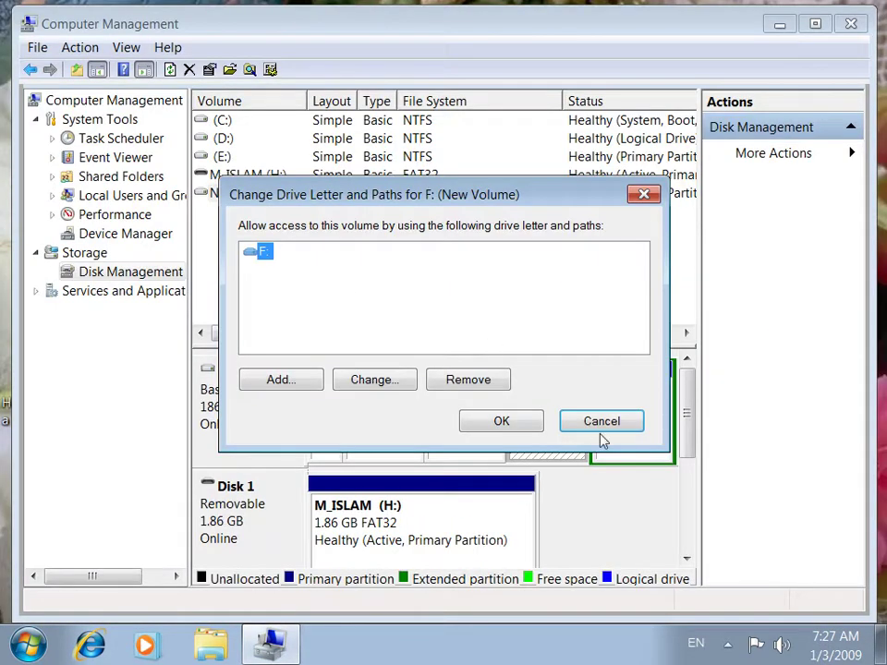
# Cancel the drive letter dialog, reopen and cancel it once more for New Volume (F:), and close Computer Management.
pyautogui.click(601, 431)
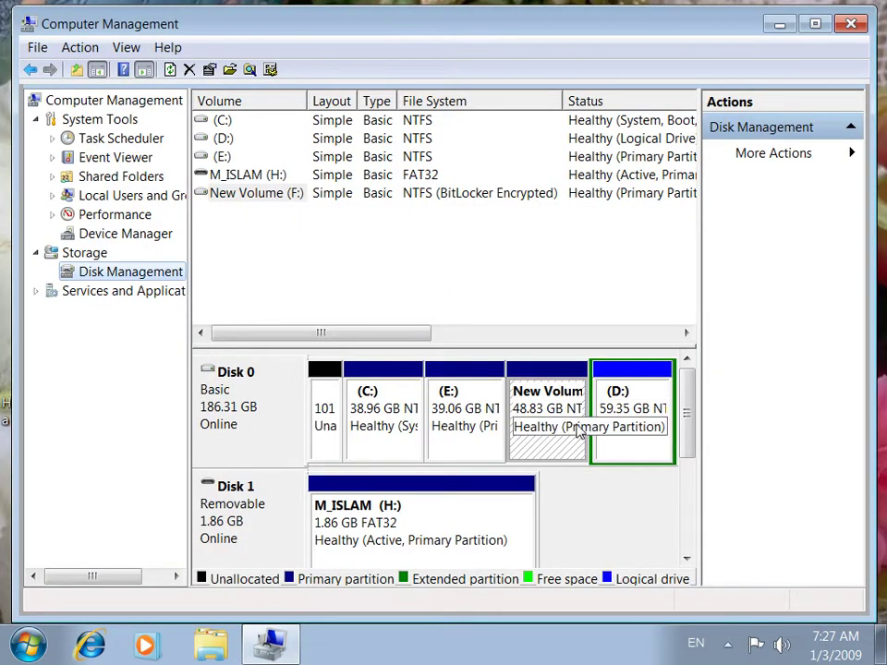
pyautogui.rightClick(549, 431)
pyautogui.click(617, 247)
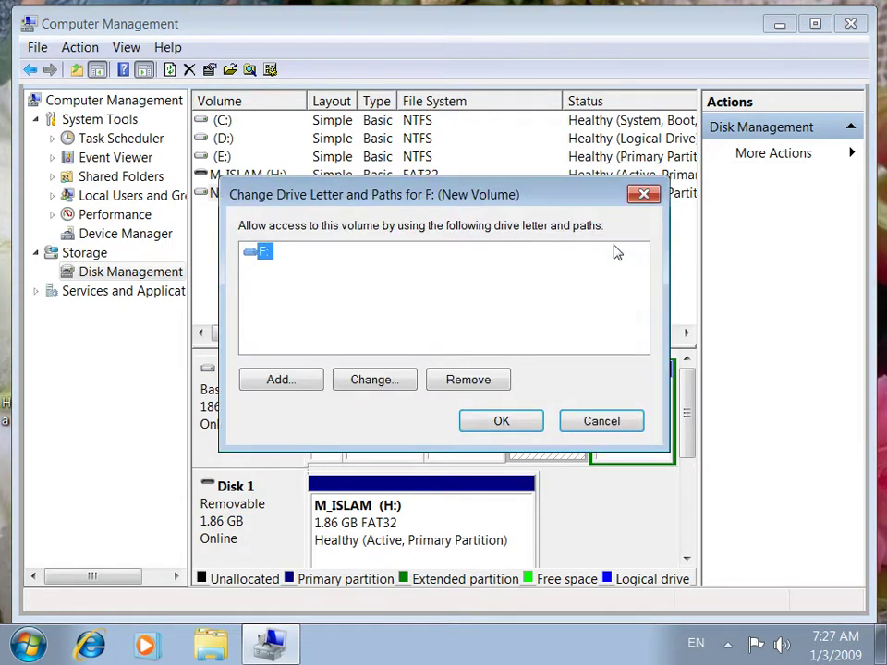
pyautogui.click(586, 426)
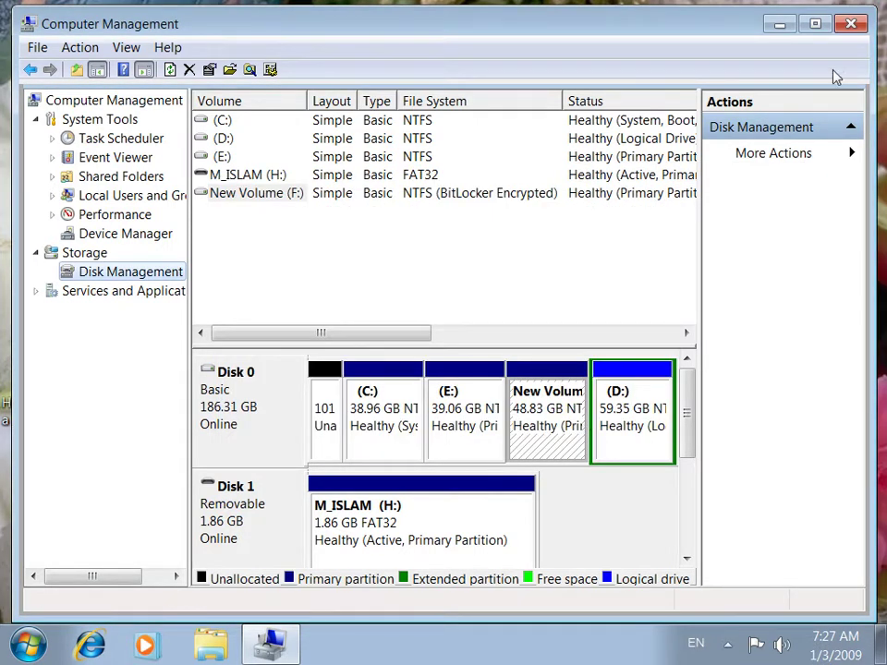
pyautogui.click(849, 26)
# Open the Control Panel's mouse pointer options, enable Display pointer trails and apply the setting.
pyautogui.click(27, 644)
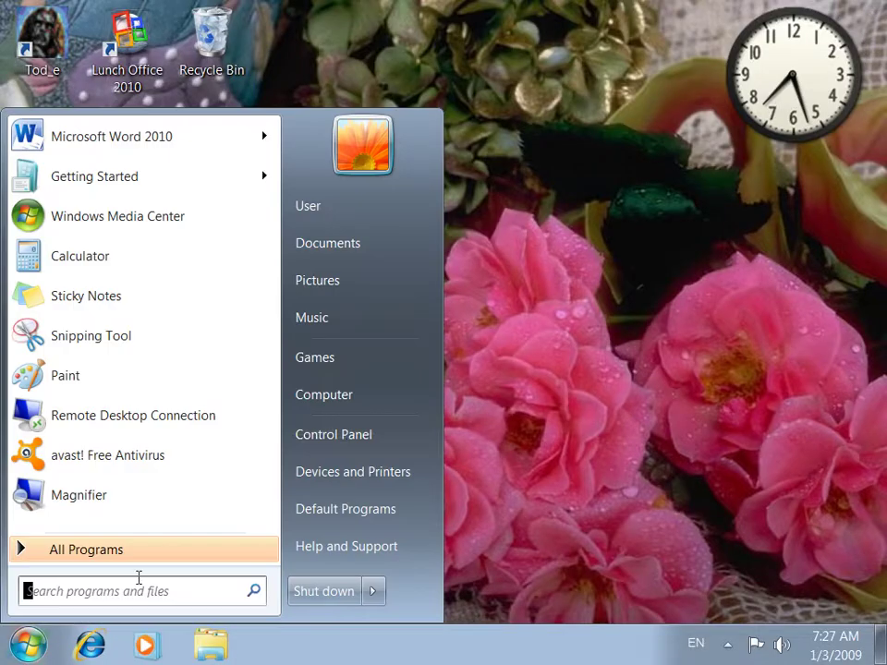
pyautogui.click(340, 433)
pyautogui.scroll(-2, 267, 475)
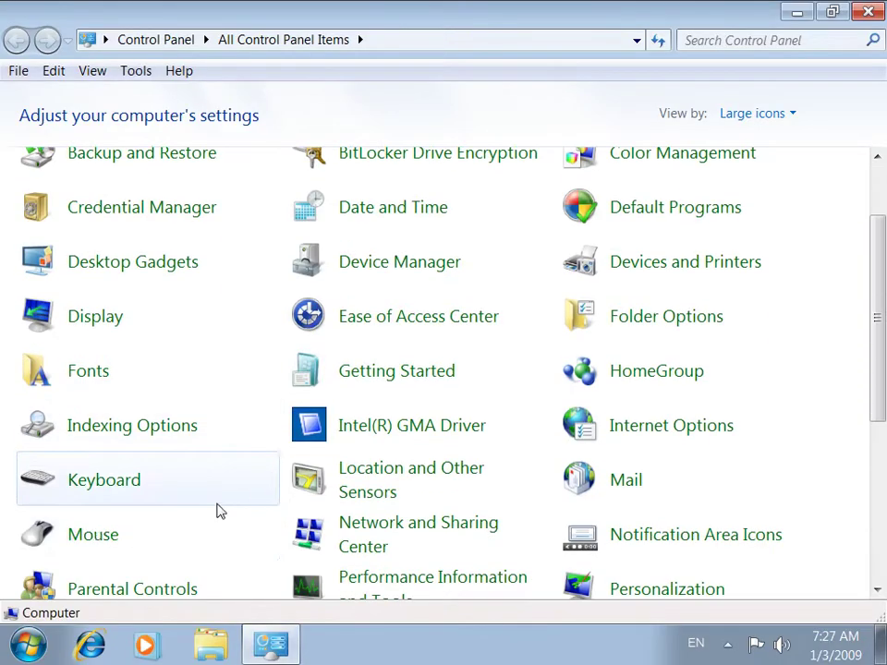
pyautogui.click(66, 535)
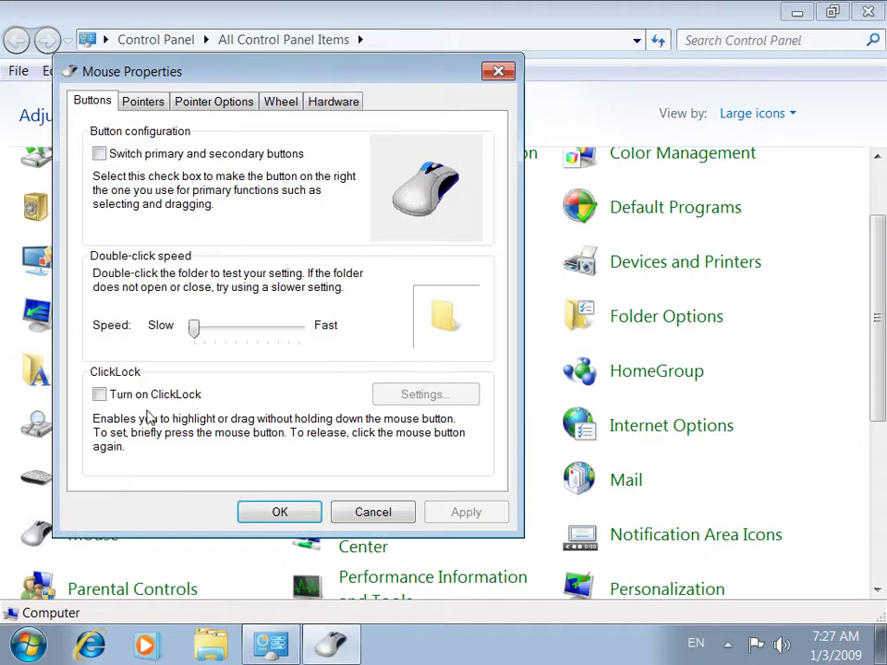
pyautogui.click(214, 103)
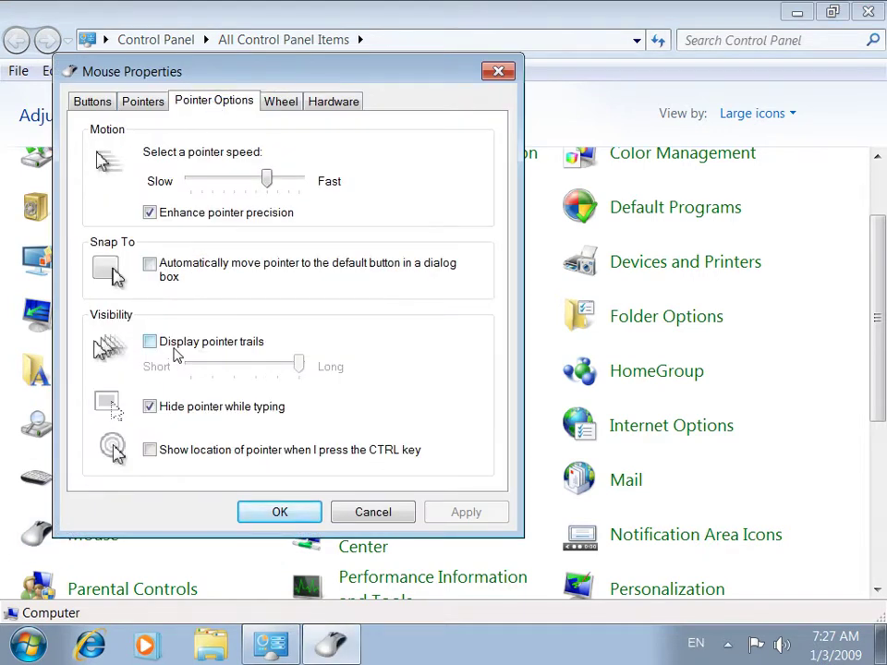
pyautogui.click(175, 348)
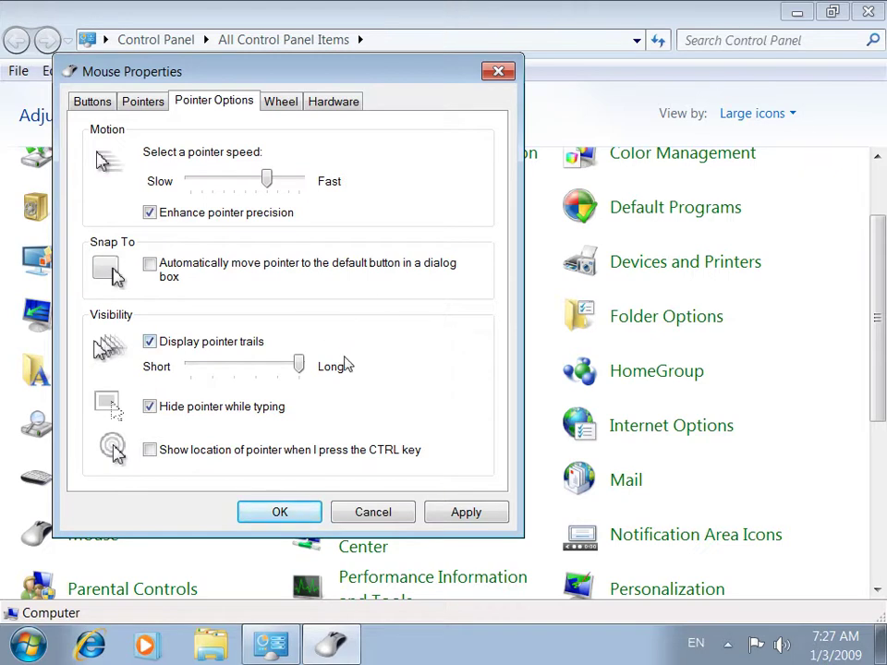
pyautogui.click(461, 511)
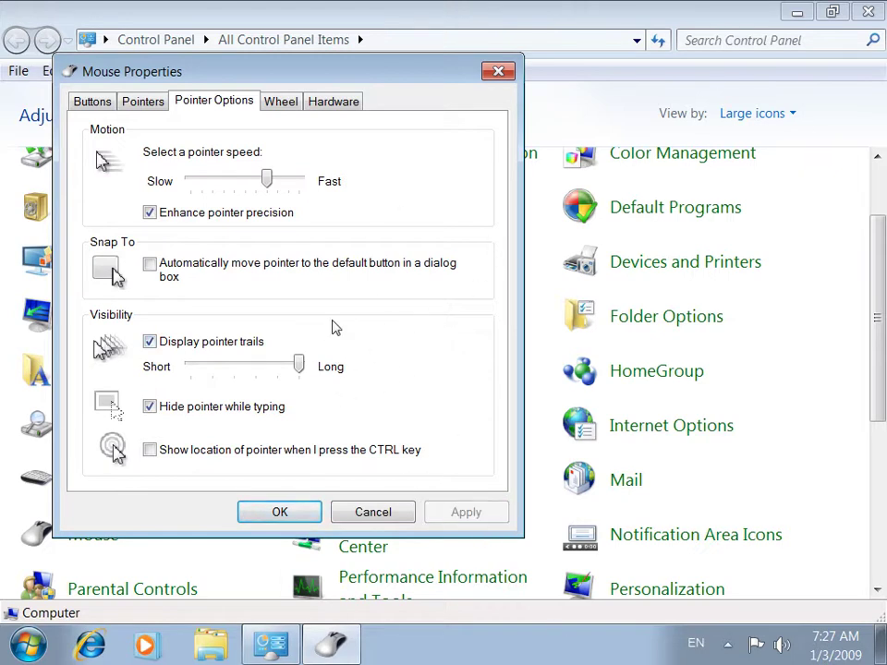
# Shorten the pointer trails, disable Display pointer trails and apply the change.
pyautogui.moveTo(304, 375); pyautogui.dragTo(227, 363)
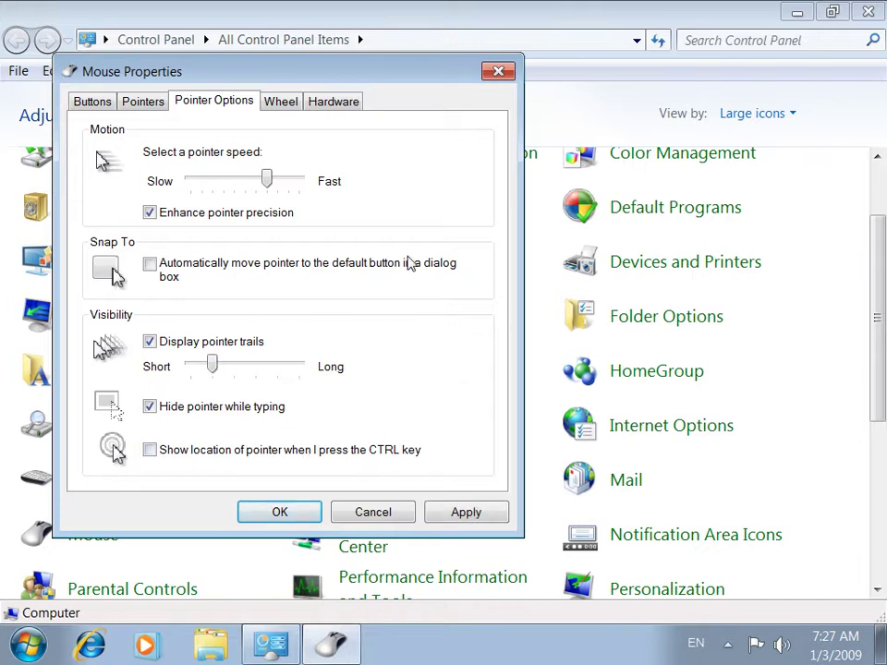
pyautogui.hotkey('alt', 'd')
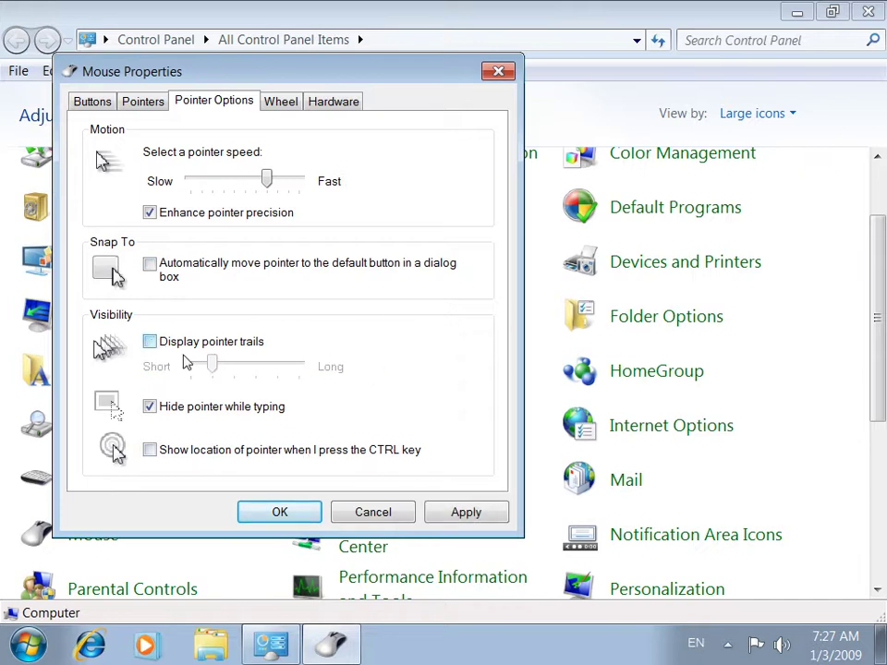
pyautogui.click(467, 513)
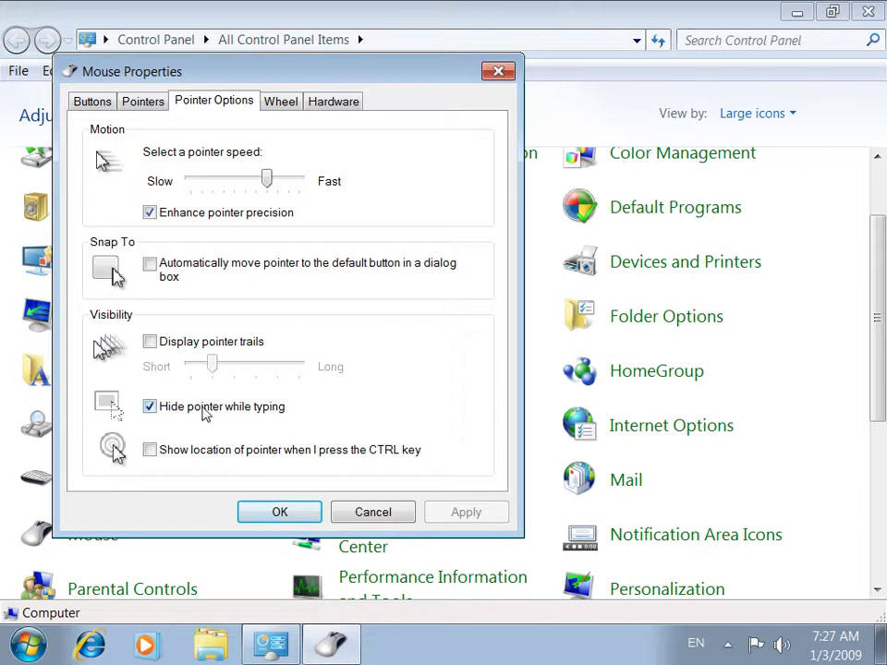
# Test pointer hiding by entering random letters in the Start menu search and the Run dialog, dismissing both.
pyautogui.press('super')
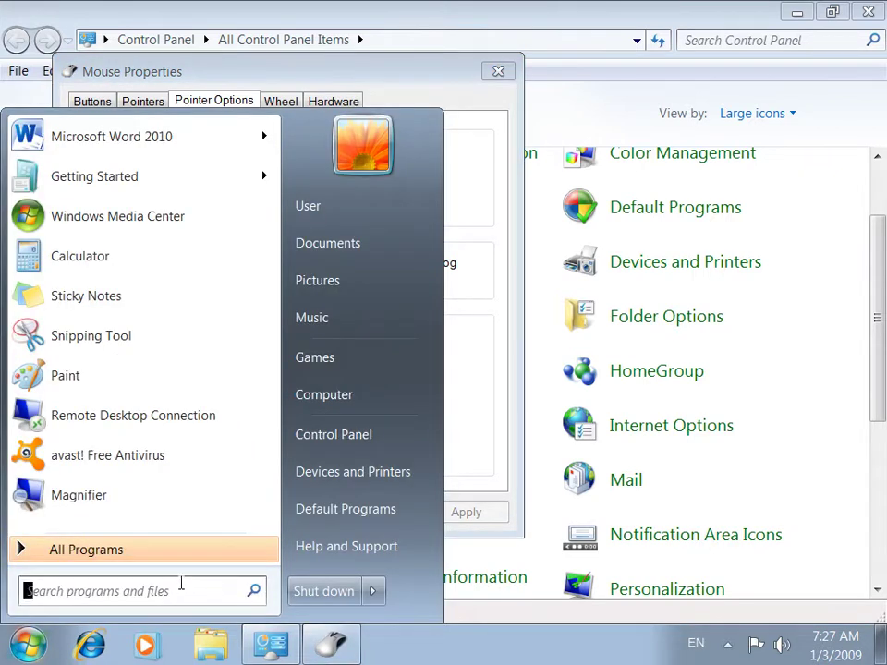
pyautogui.write('dsfsasdfsadf')
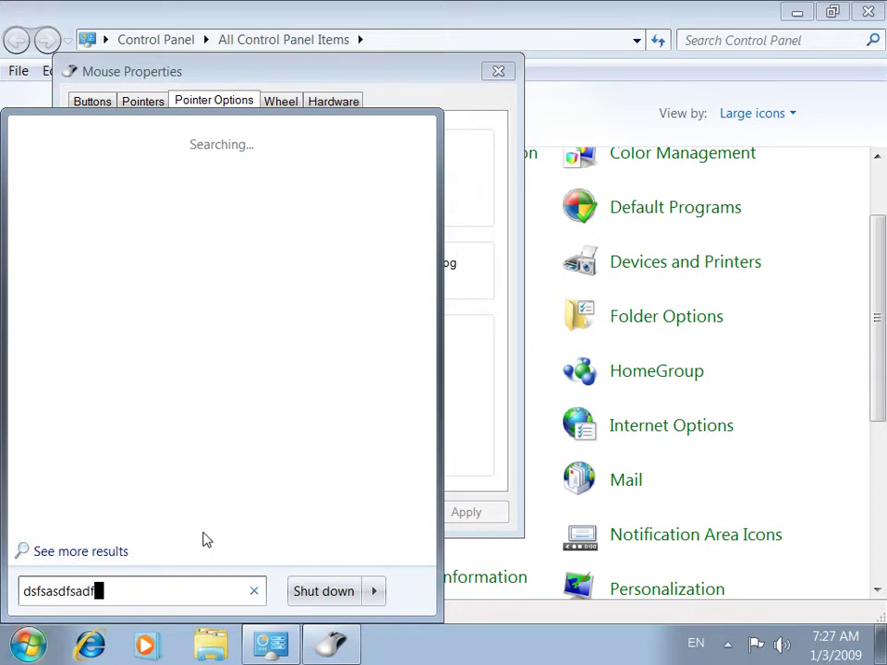
pyautogui.write('sadfsda')
pyautogui.press('Escape')
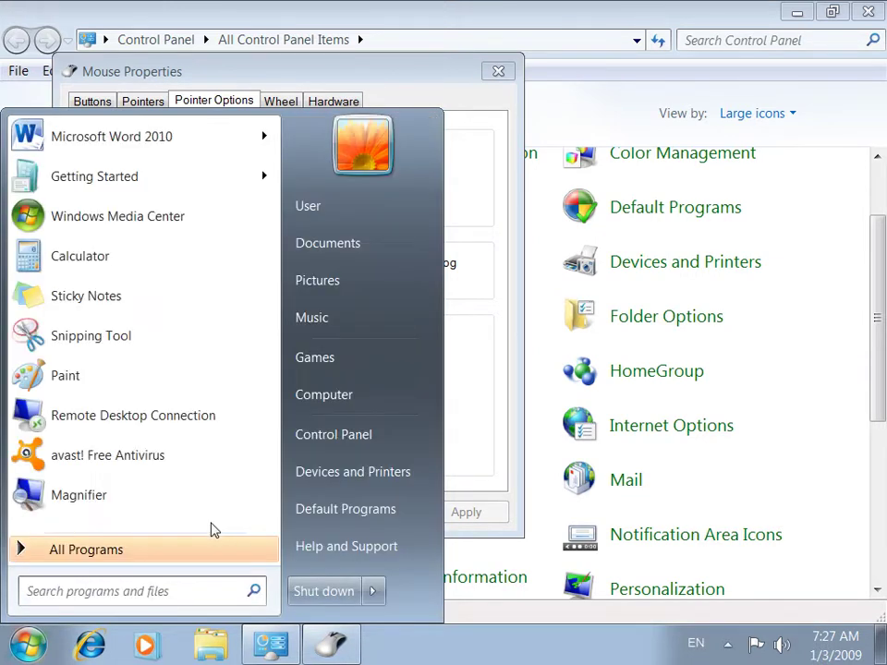
pyautogui.press('super+r')
pyautogui.write('sdafasdfsadfsadfsadfsad')
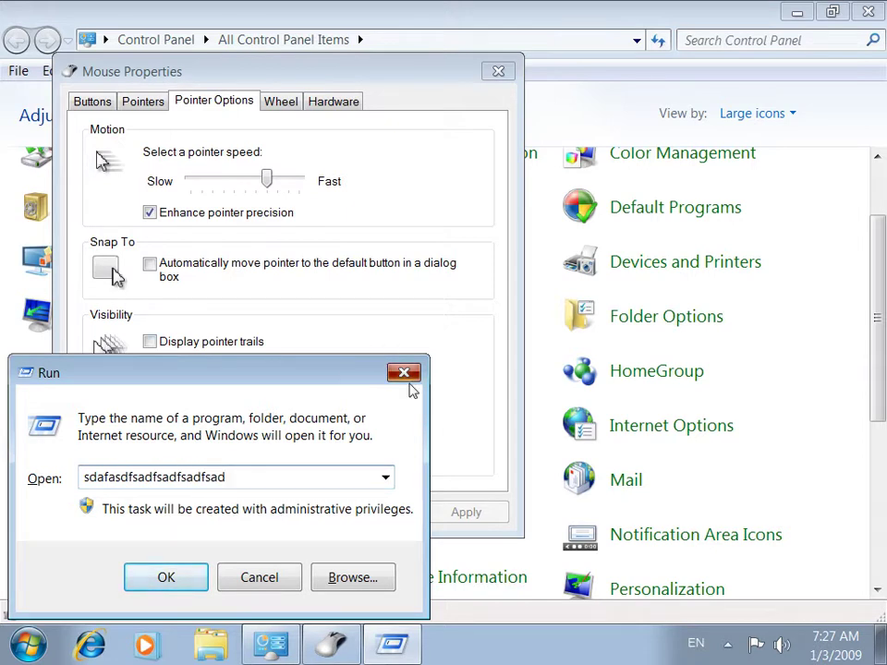
pyautogui.click(407, 377)
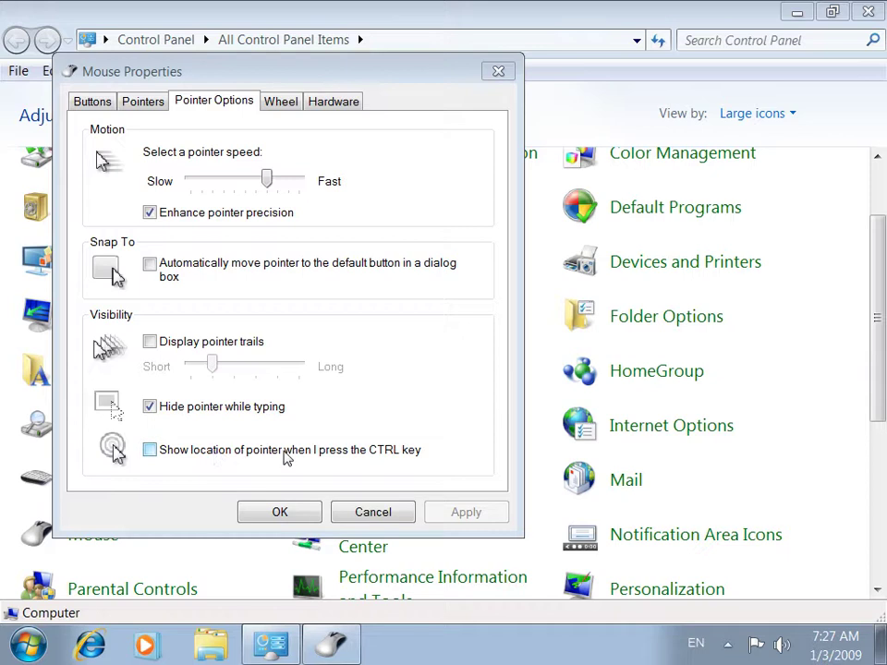
# Apply and test the option that shows the pointer location with the CTRL key, and turn it off again.
pyautogui.click(312, 458)
pyautogui.click(467, 521)
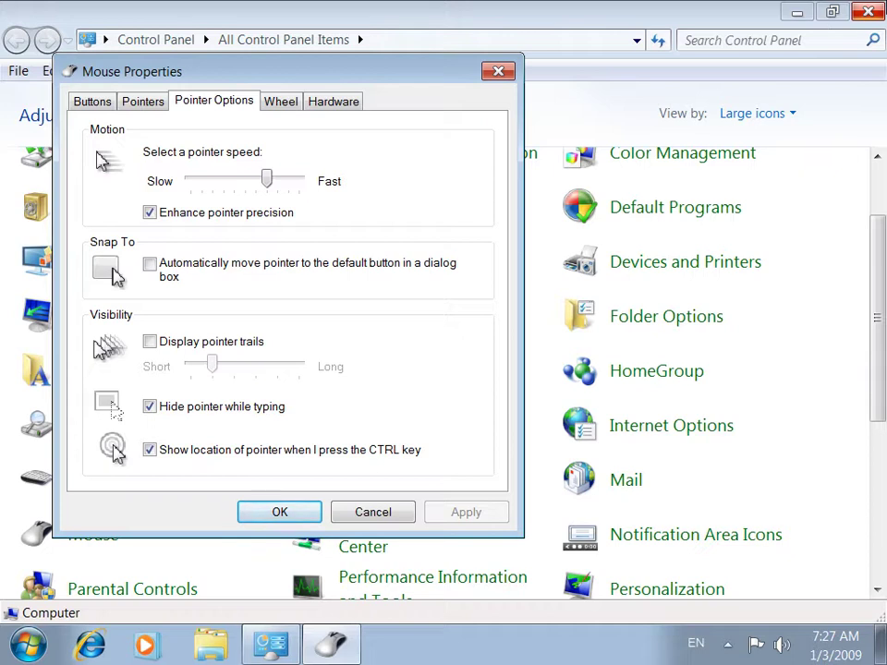
pyautogui.press('ctrl')
pyautogui.click(391, 456)
pyautogui.click(483, 514)
# View the mouse wheel scrolling settings, and close Mouse Properties and the Control Panel.
pyautogui.click(294, 102)
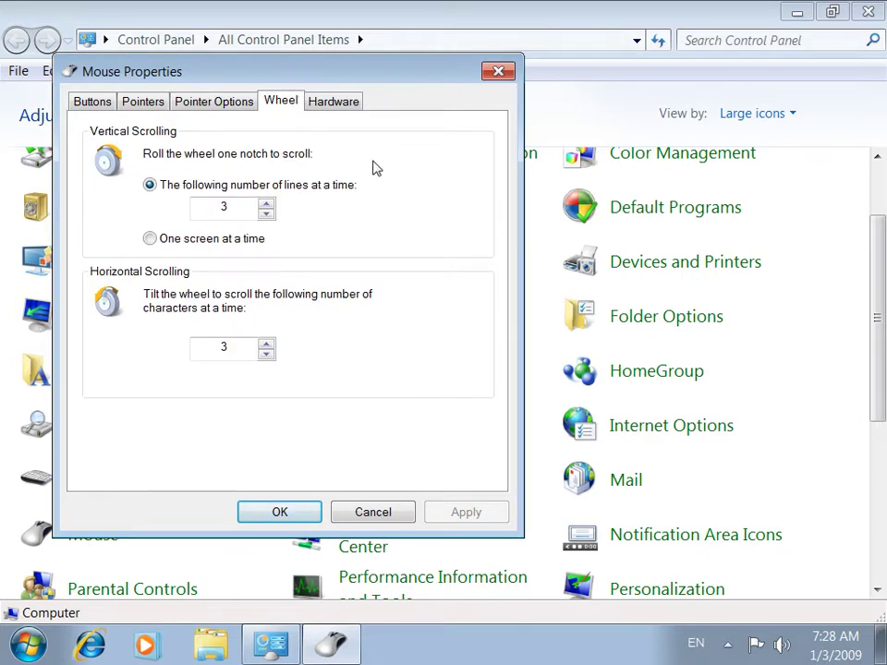
pyautogui.click(276, 511)
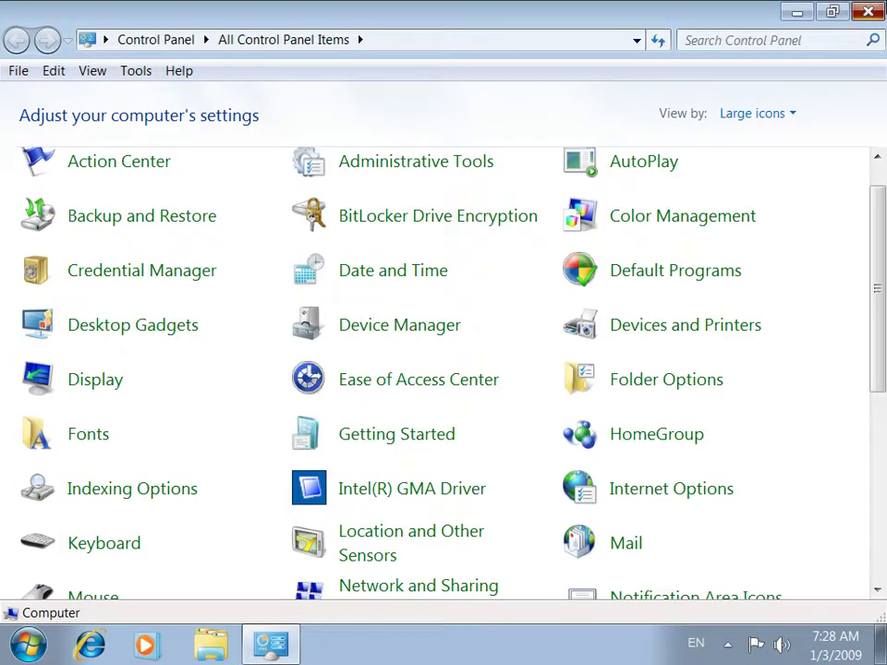
pyautogui.click(868, 11)
# Start Microsoft Word 2010, dismiss the activation wizard and fill the blank document with sample text using =rand(111).
pyautogui.press('super')
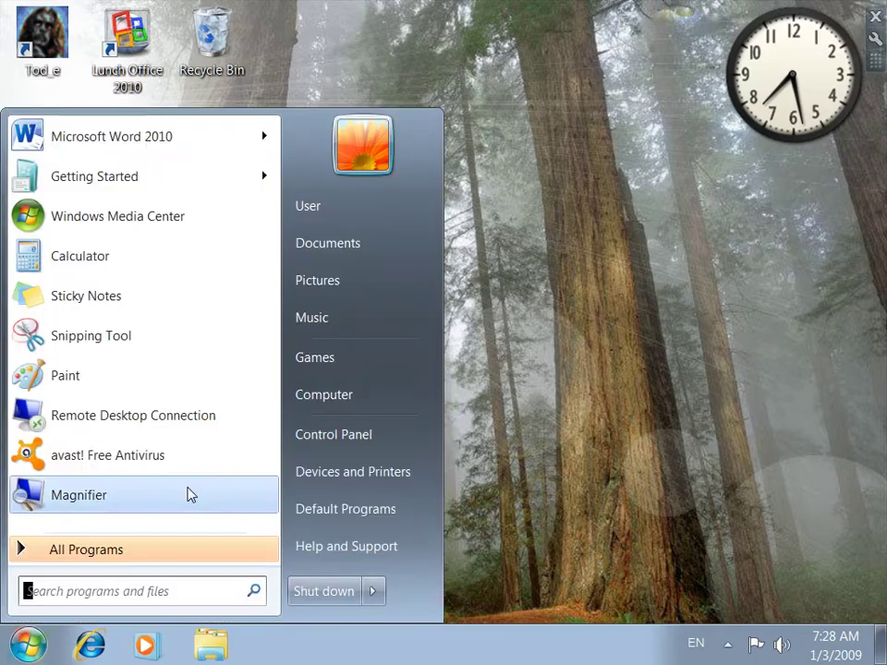
pyautogui.click(126, 156)
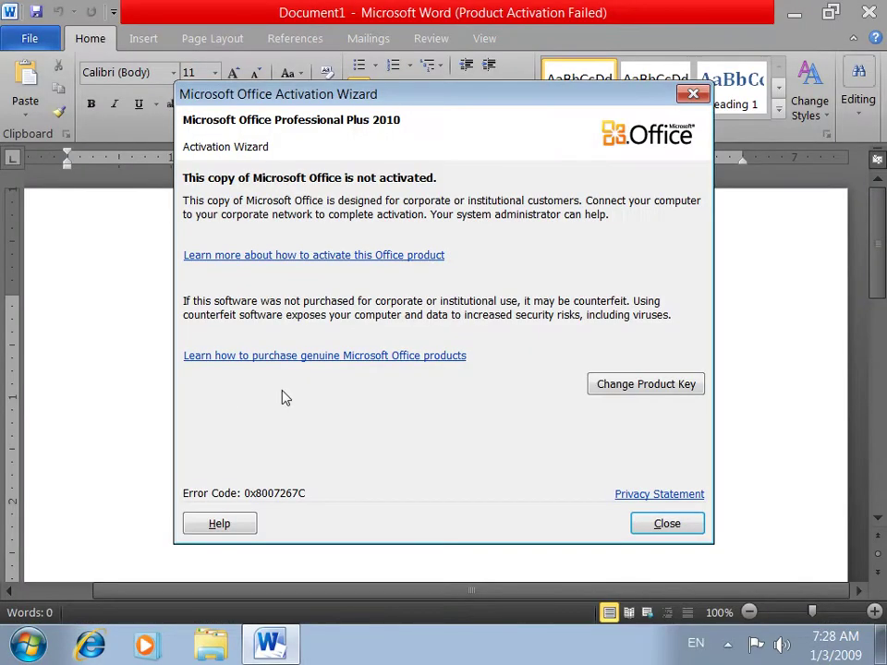
pyautogui.click(655, 527)
pyautogui.write('=r')
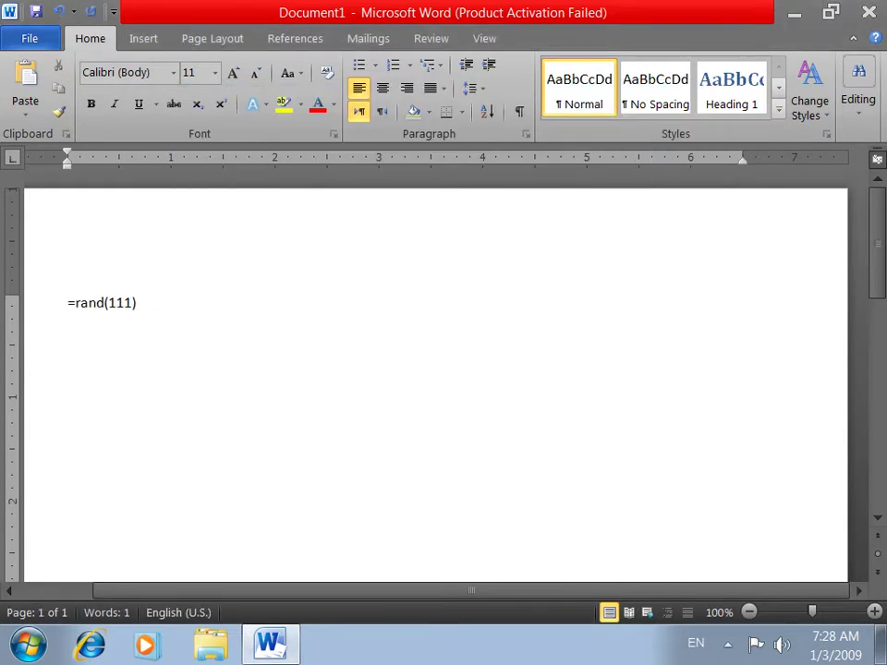
pyautogui.write('and(111)')
pyautogui.press('Return')
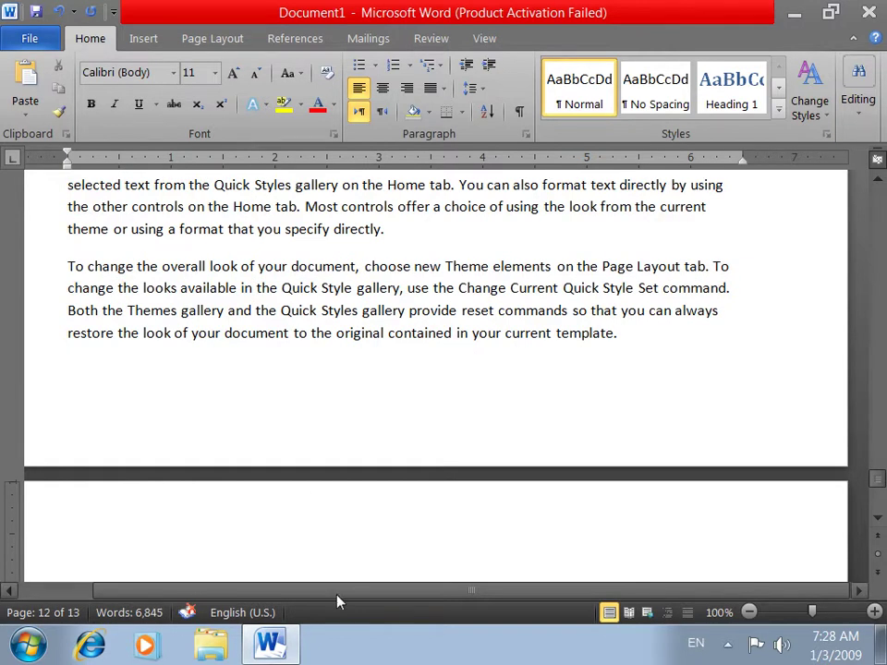
# Minimize Word, open the mouse wheel settings in the Control Panel and apply vertical scrolling of one screen at a time.
pyautogui.click(278, 645)
pyautogui.click(35, 651)
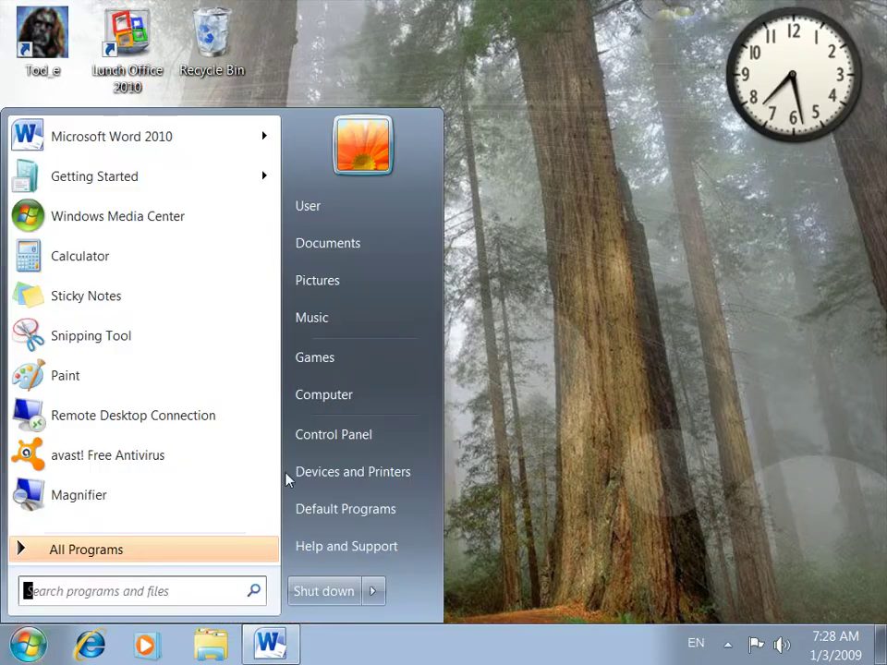
pyautogui.click(364, 433)
pyautogui.scroll(-2, 111, 416)
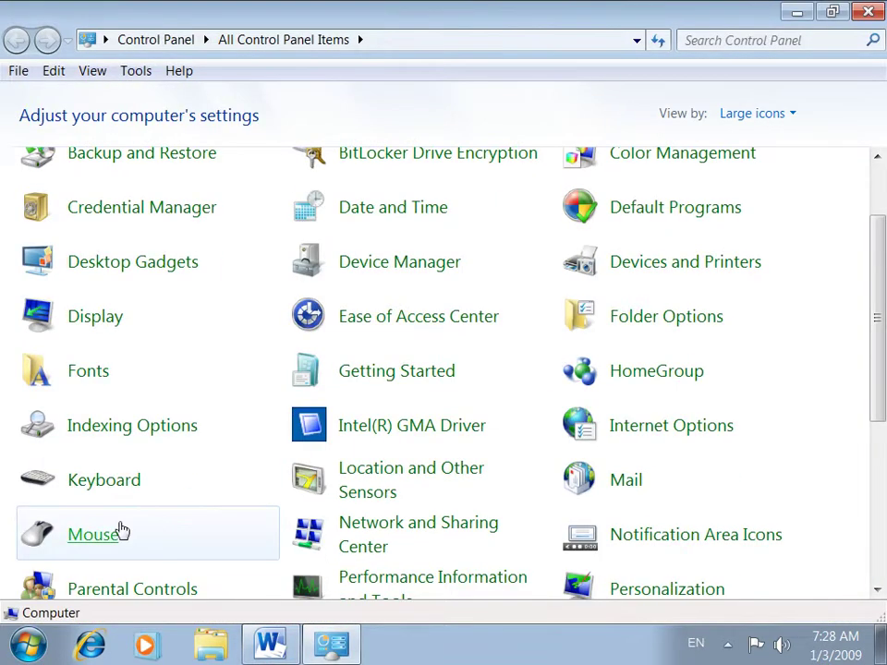
pyautogui.click(307, 128)
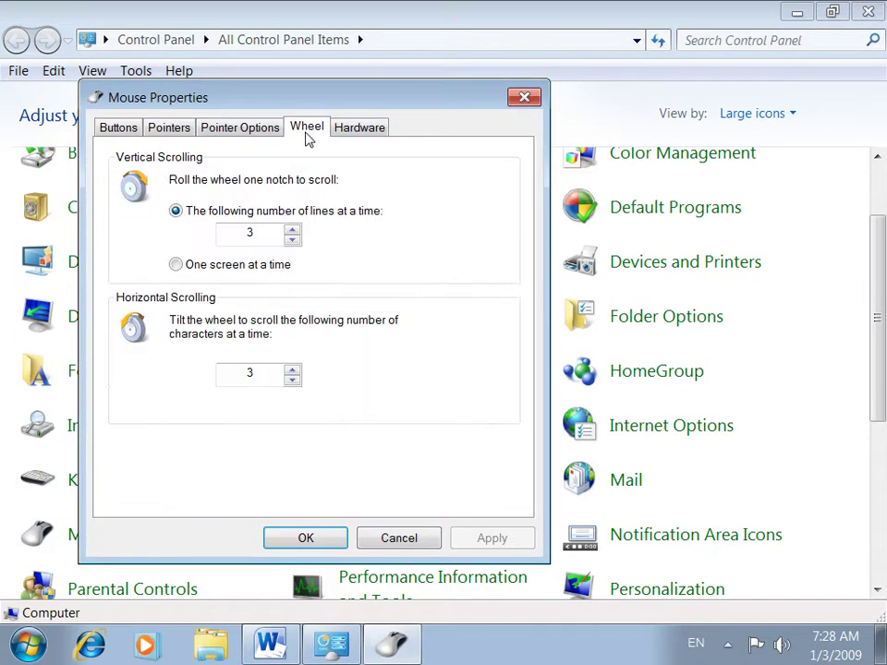
pyautogui.click(208, 266)
pyautogui.click(485, 541)
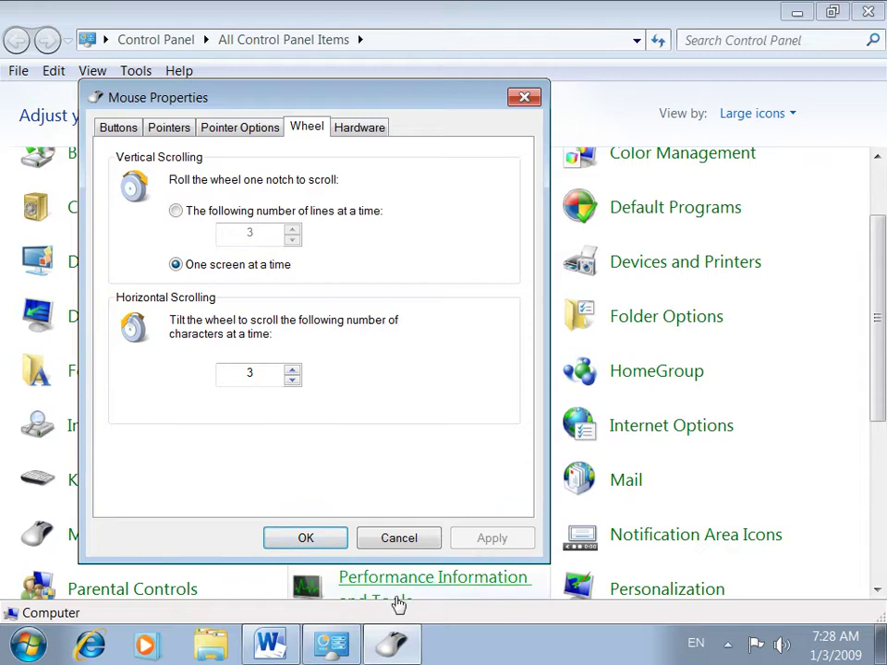
# Switch to the Word document and test the one-screen-at-a-time wheel scrolling up and down through its pages.
pyautogui.click(269, 647)
pyautogui.scroll(1, 377, 277)
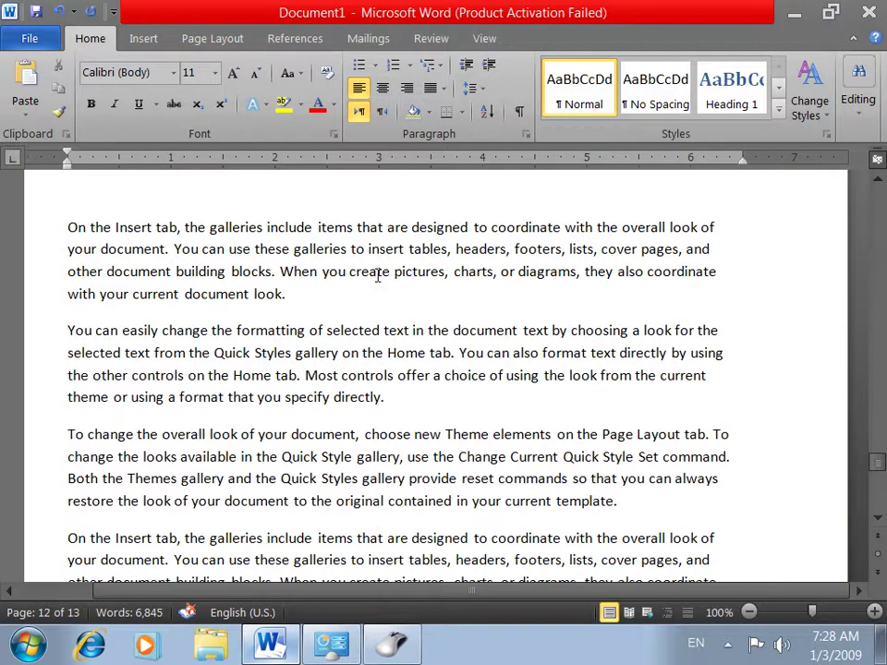
pyautogui.scroll(-1, 377, 276)
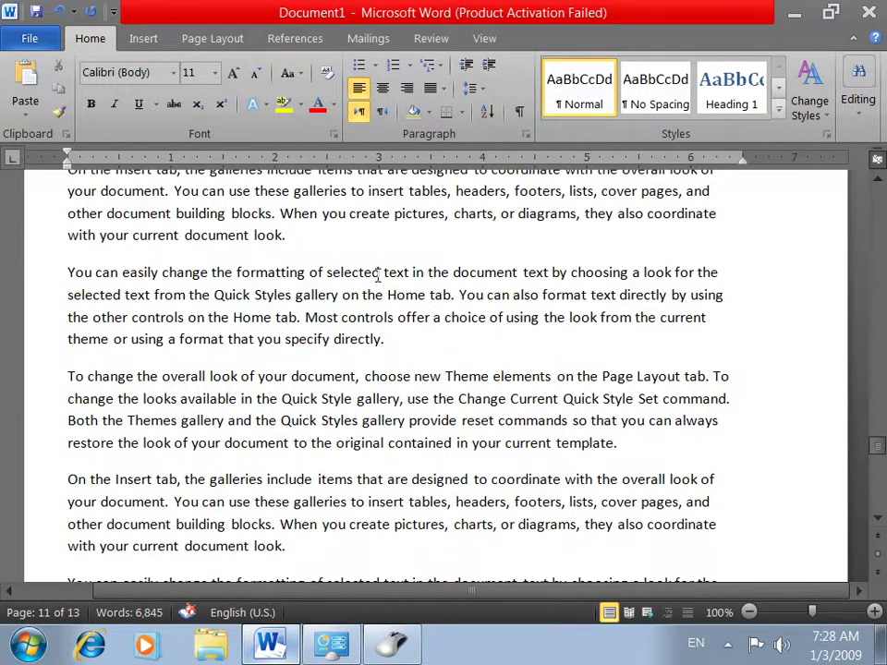
pyautogui.scroll(2, 377, 275)
pyautogui.scroll(10, 377, 275)
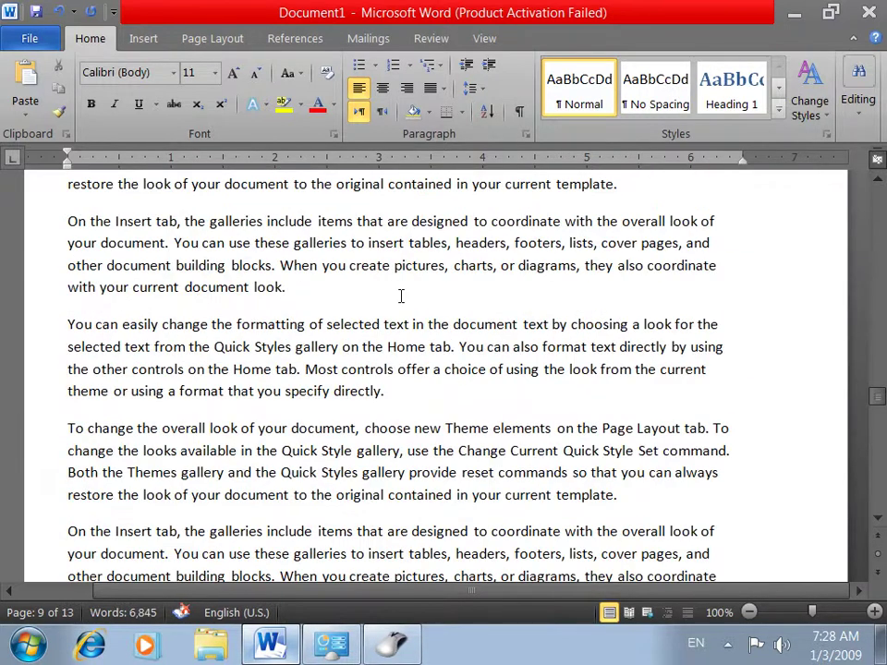
# Return to Mouse Properties and apply vertical wheel scrolling by number of lines, 3 at a time.
pyautogui.click(381, 646)
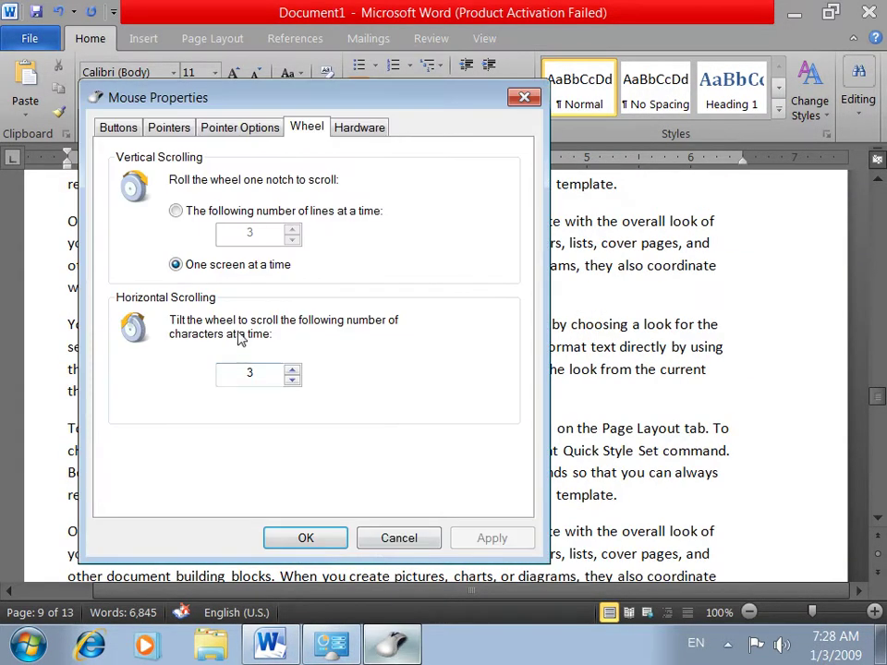
pyautogui.click(222, 211)
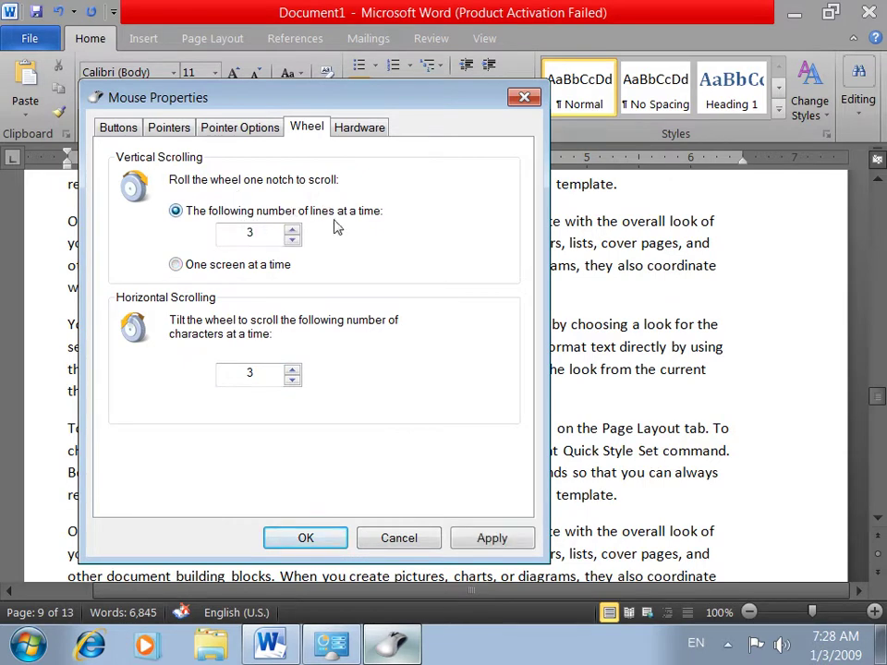
pyautogui.click(500, 540)
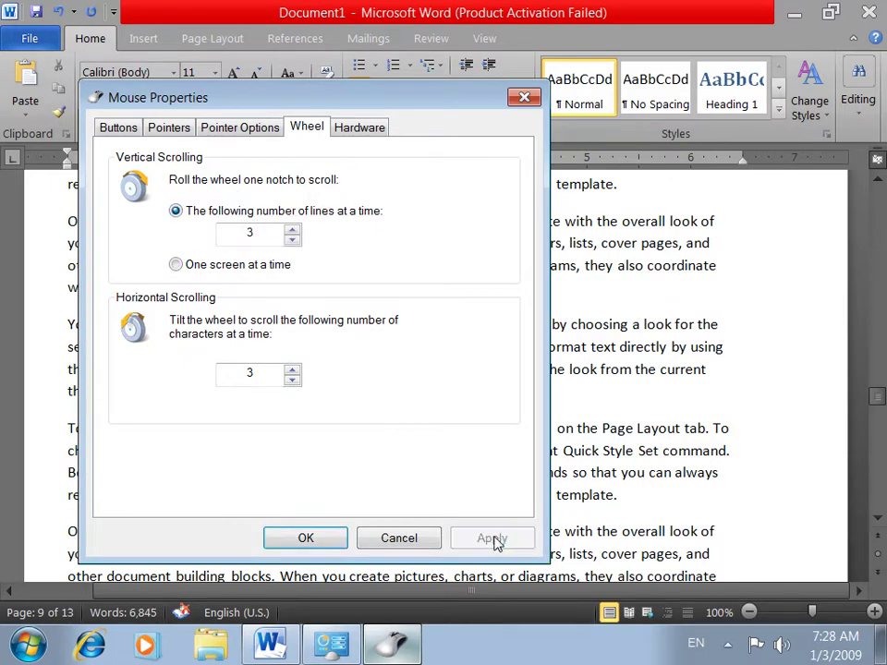
# Test the line-by-line wheel scrolling down and up in the Word document.
pyautogui.click(392, 646)
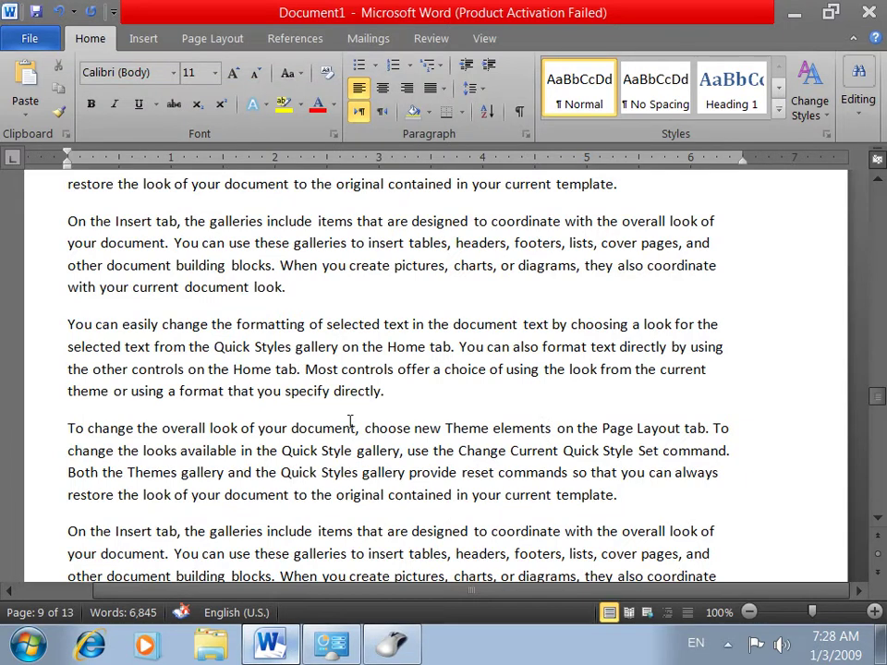
pyautogui.scroll(-5, 350, 421)
pyautogui.scroll(-2, 349, 422)
pyautogui.scroll(3, 421, 500)
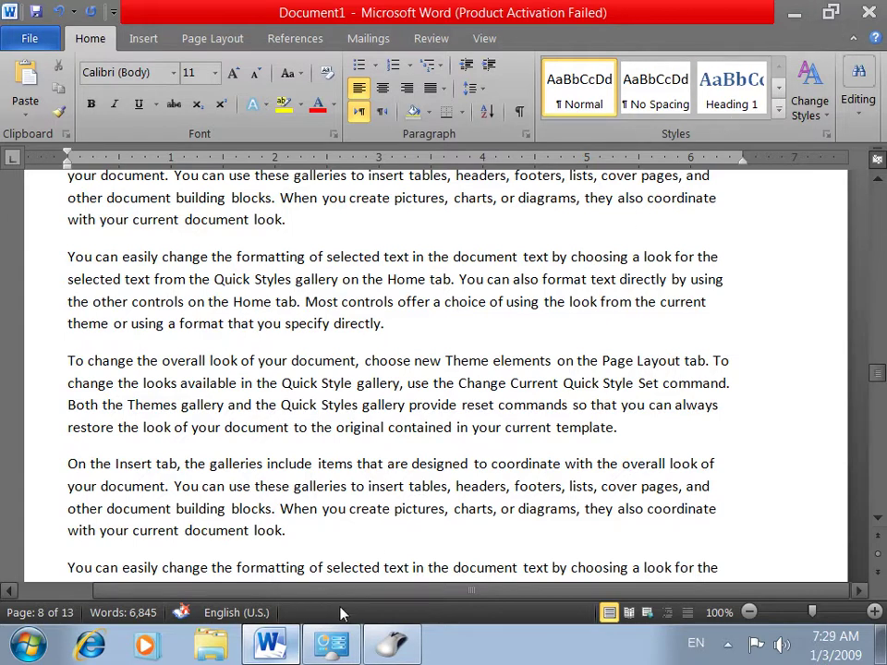
# Review the horizontal scrolling value in Mouse Properties, close the dialog with OK, and scroll the Word document sideways.
pyautogui.click(392, 644)
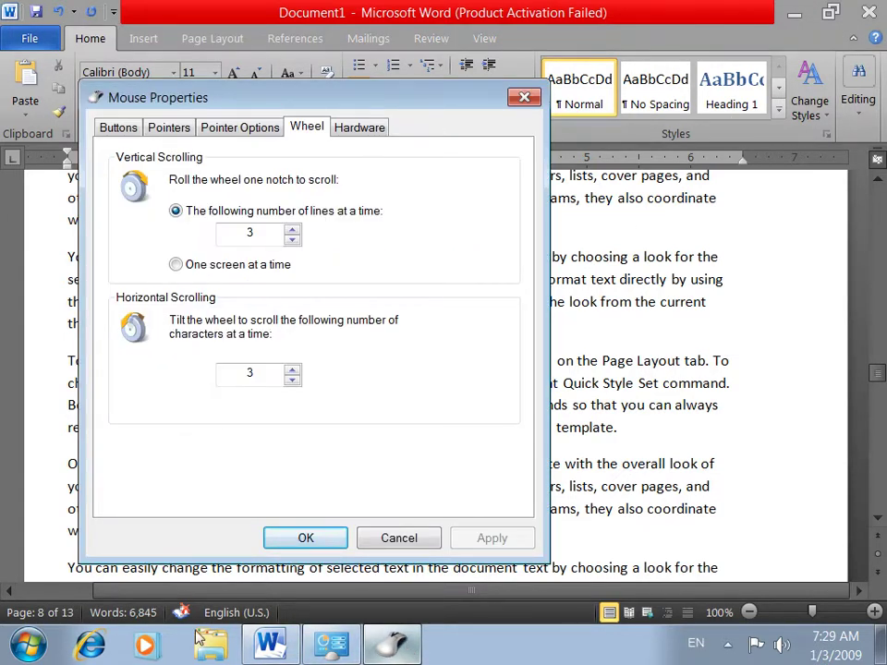
pyautogui.doubleClick(246, 372)
pyautogui.click(303, 537)
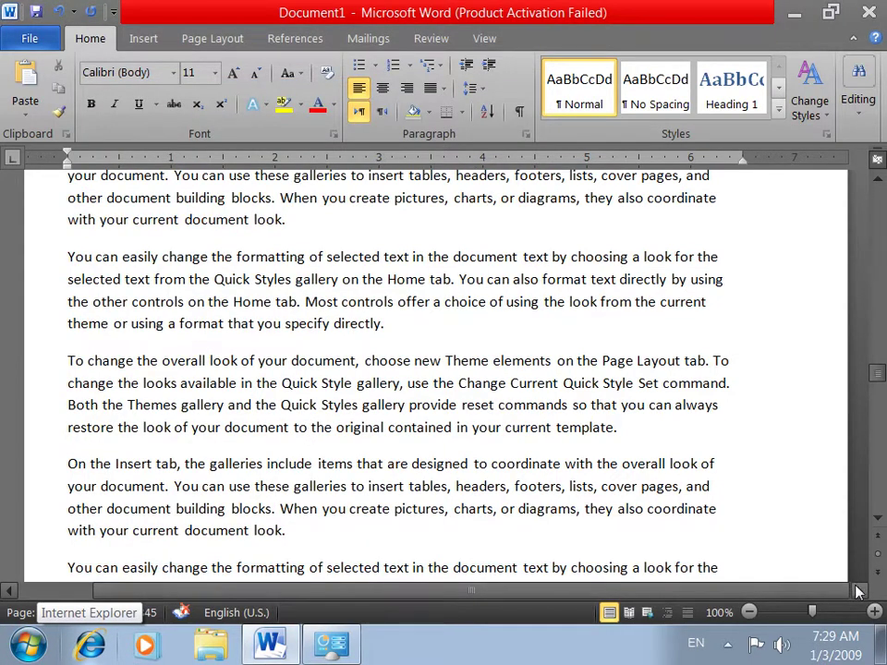
pyautogui.hscroll(-3, 637, 606)
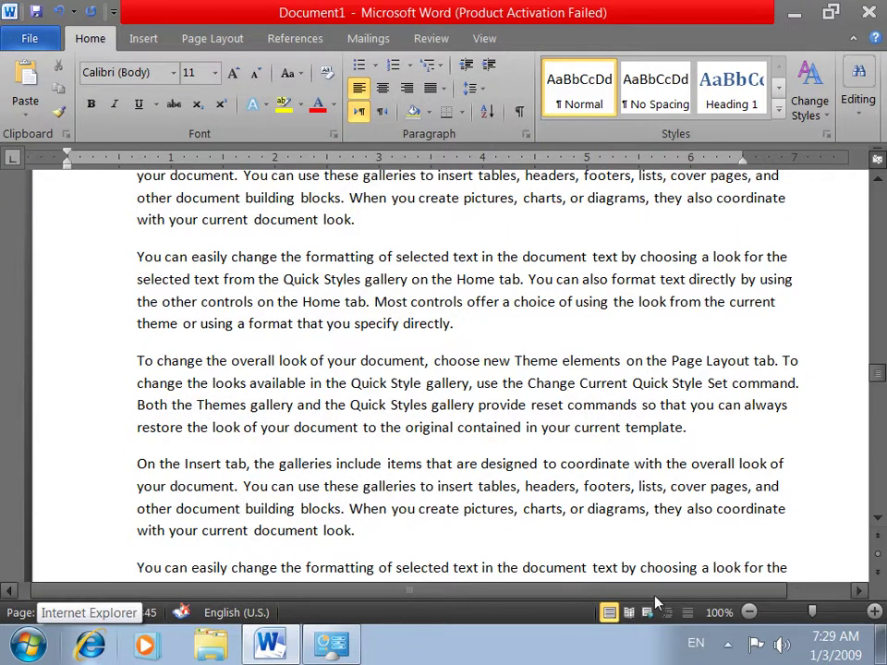
# Reopen the mouse settings from the Control Panel and examine the mouse's hardware information, including its location and device status.
pyautogui.click(351, 652)
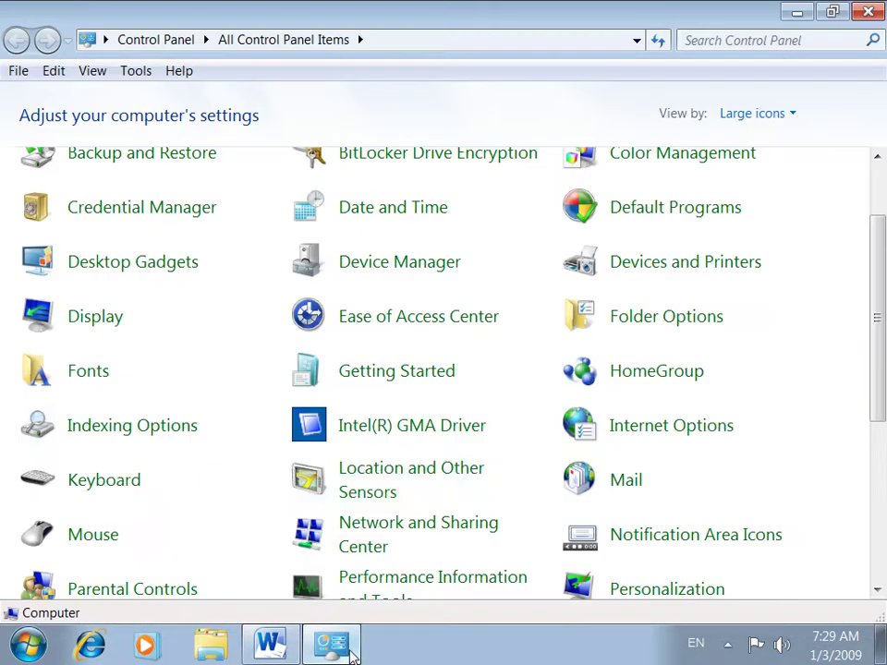
pyautogui.scroll(-1, 18, 448)
pyautogui.click(41, 513)
pyautogui.click(377, 159)
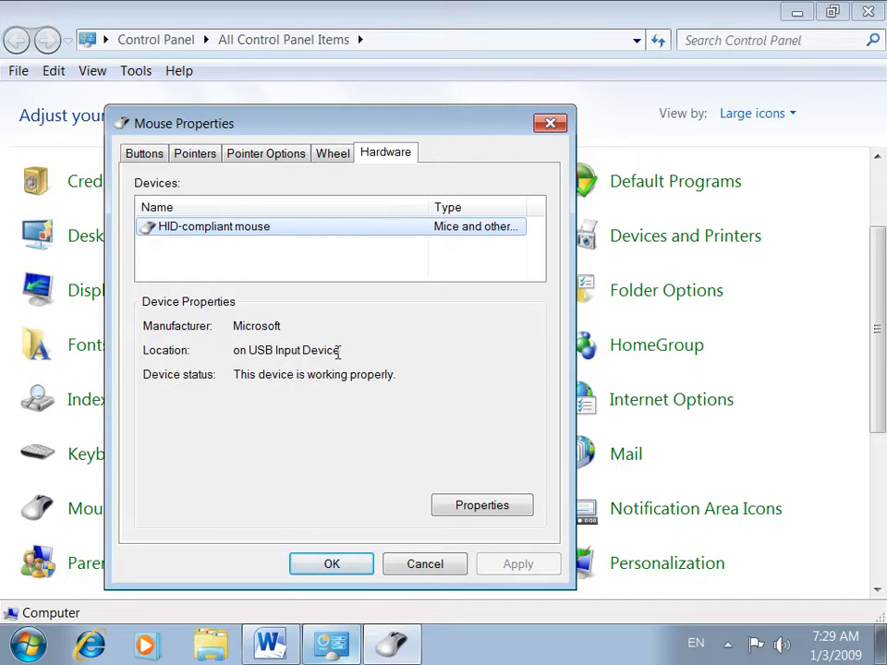
pyautogui.moveTo(338, 352); pyautogui.dragTo(182, 348)
pyautogui.moveTo(374, 374); pyautogui.dragTo(152, 382)
# View the general and detailed properties of the HID-compliant mouse, and close both properties dialogs without changes.
pyautogui.click(443, 505)
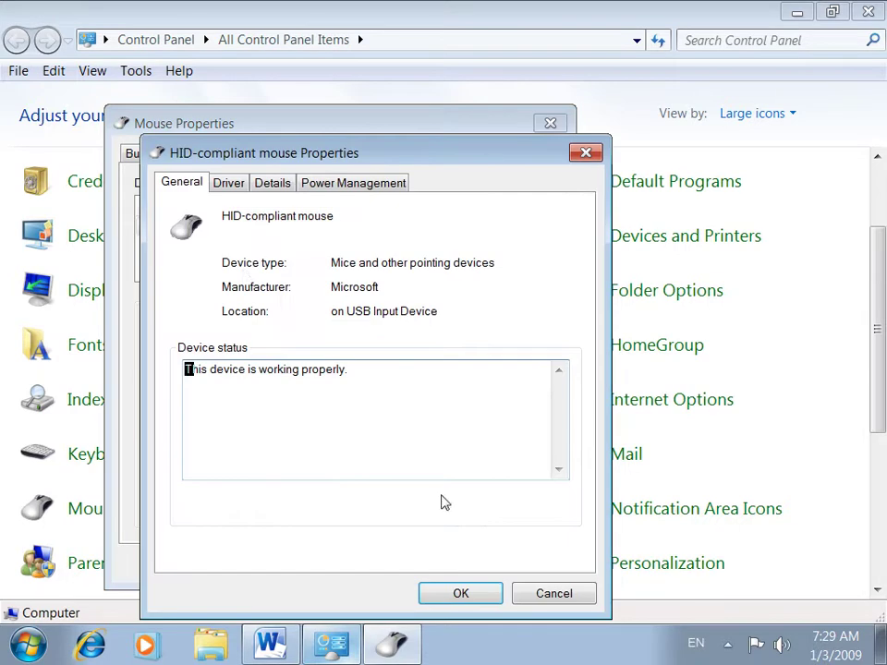
pyautogui.click(280, 183)
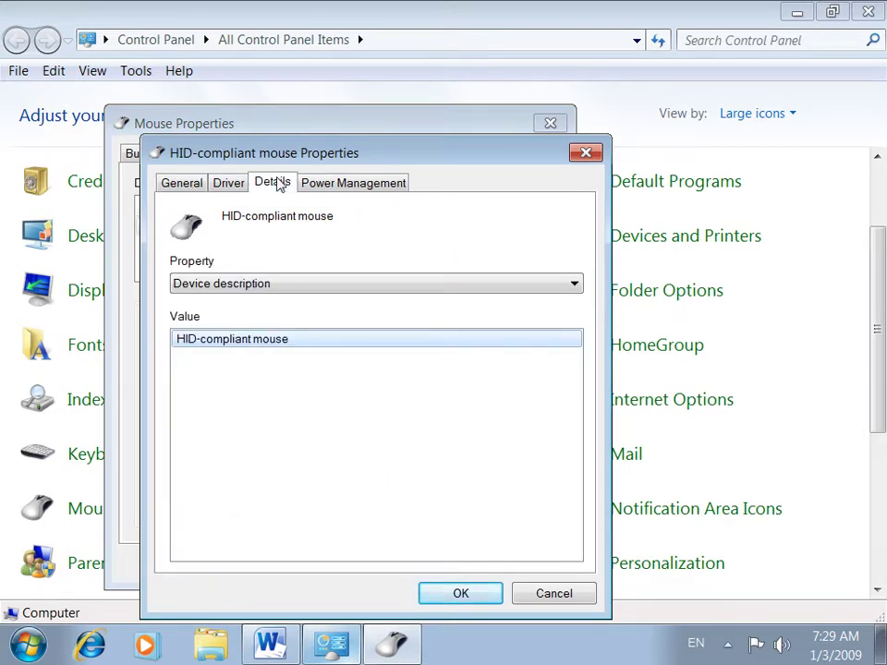
pyautogui.press('Escape')
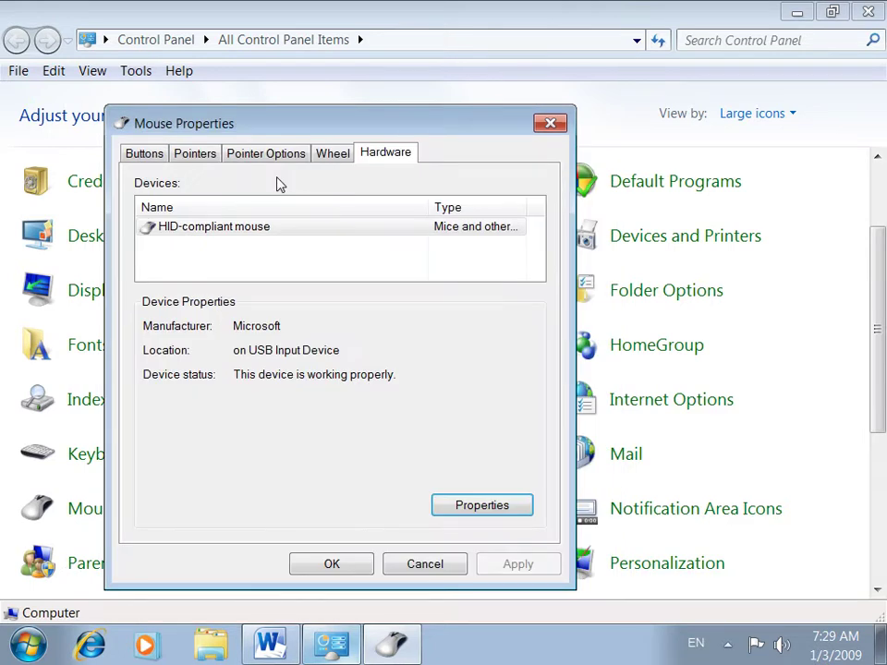
pyautogui.press('Escape')
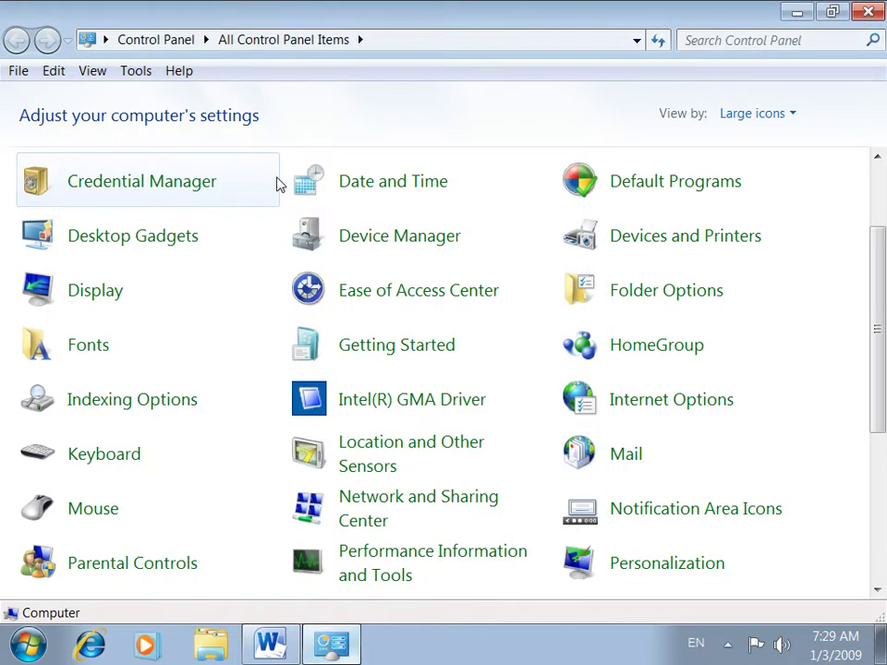